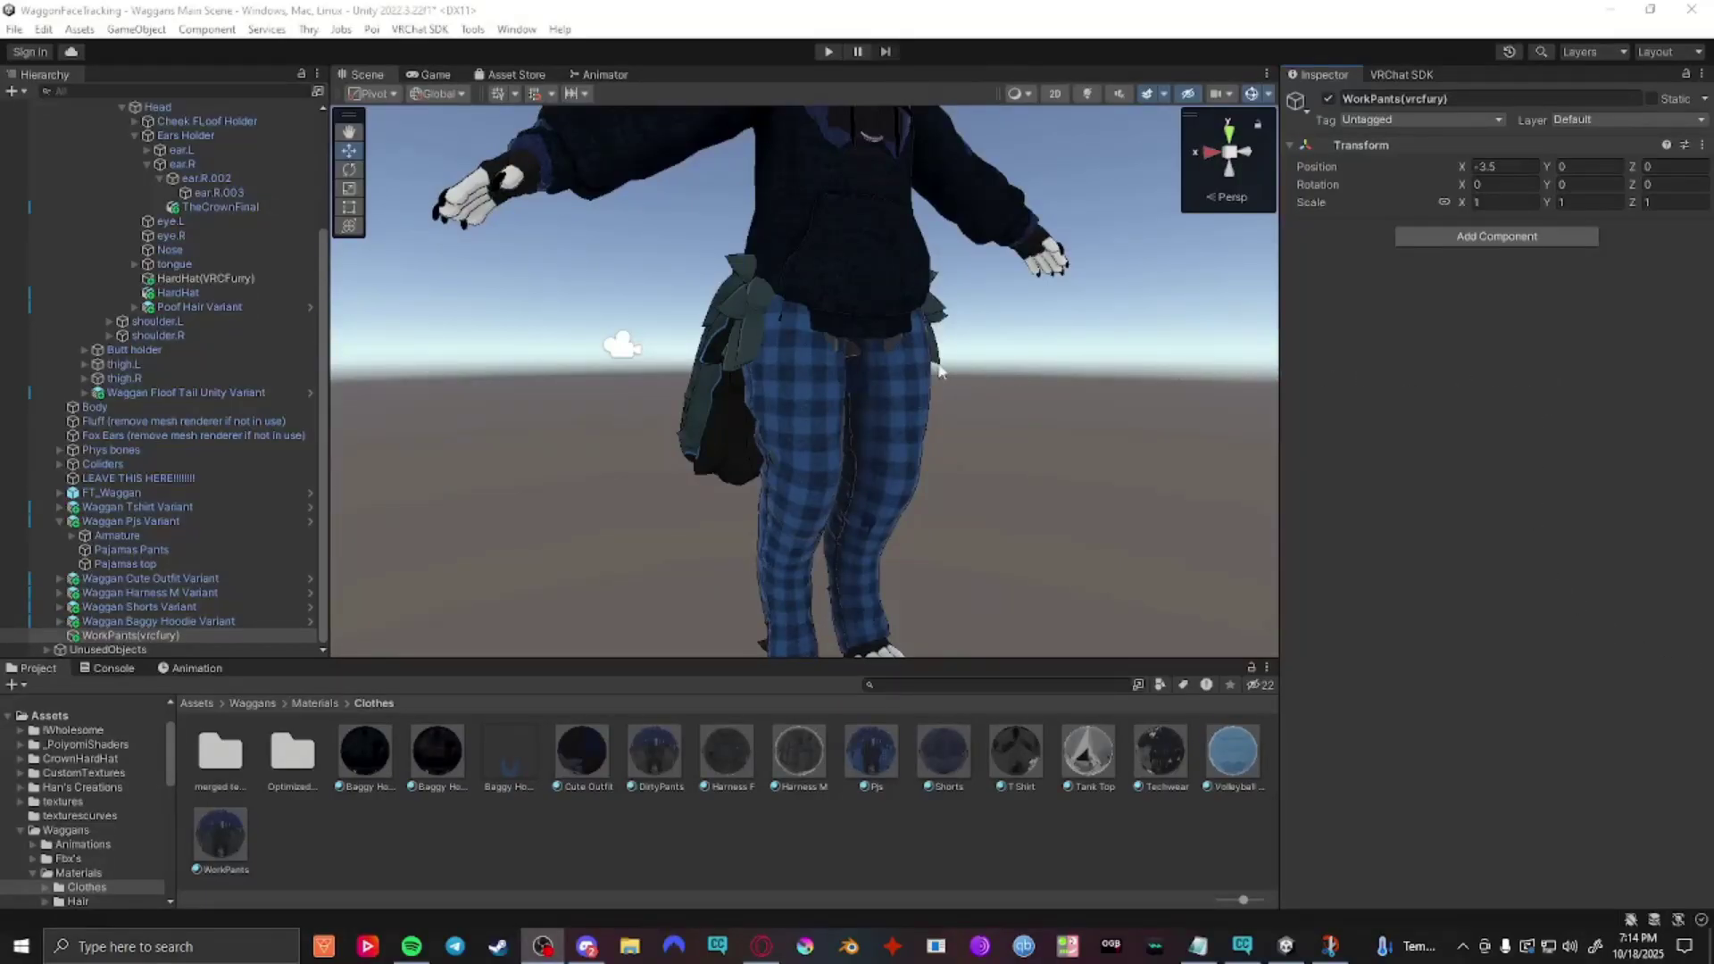
Step: Frame the character's legs, check Pajamas Pants, and select the WorkPants object
{"action": "right_click_drag", "start_coordinate": [906, 355], "coordinate": [907, 377]}
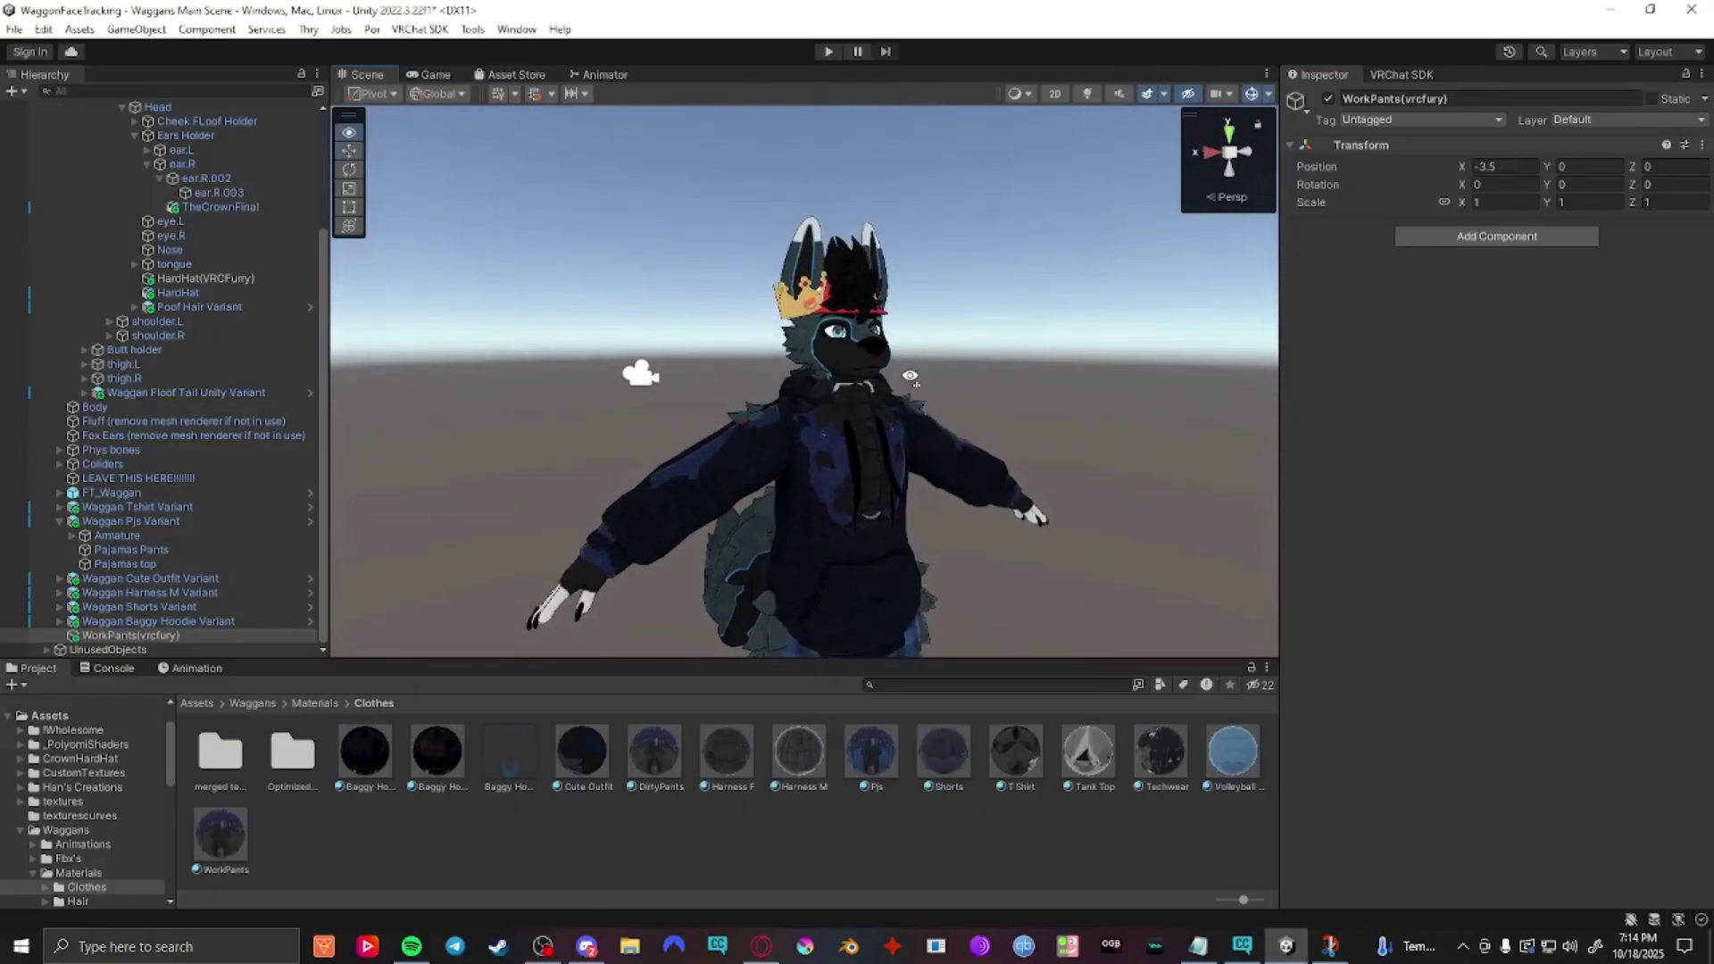
{"action": "key", "text": "q"}
{"action": "right_click_drag", "start_coordinate": [906, 377], "coordinate": [966, 386]}
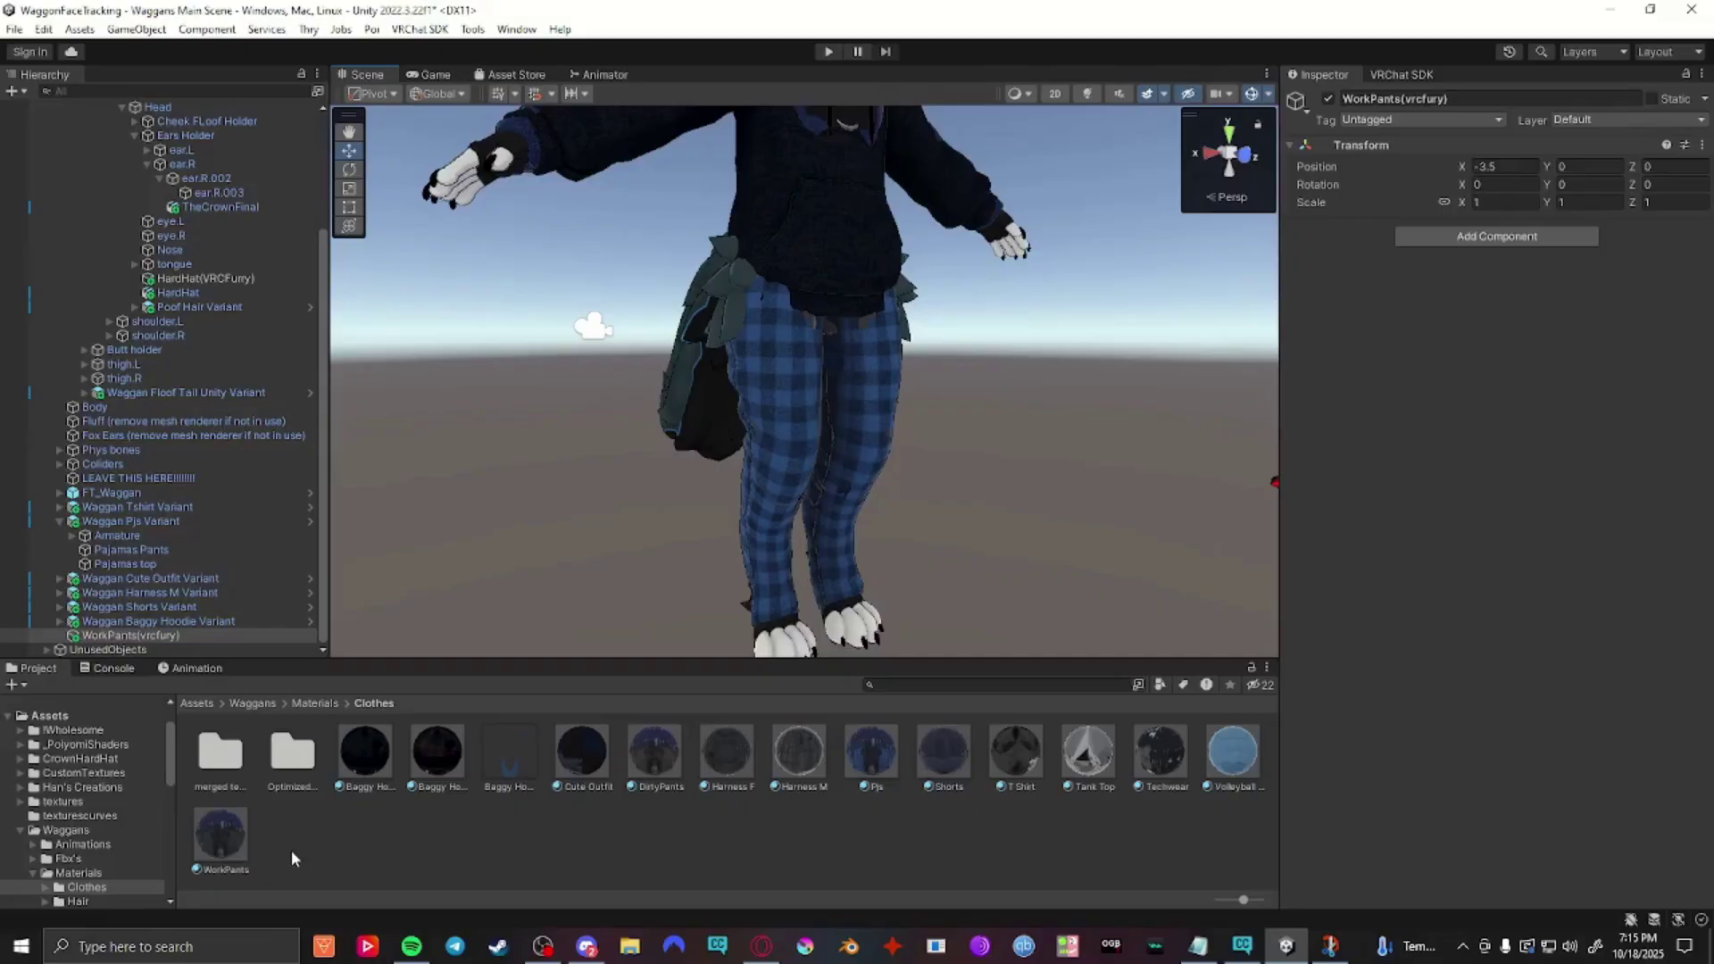
{"action": "left_click", "coordinate": [220, 635]}
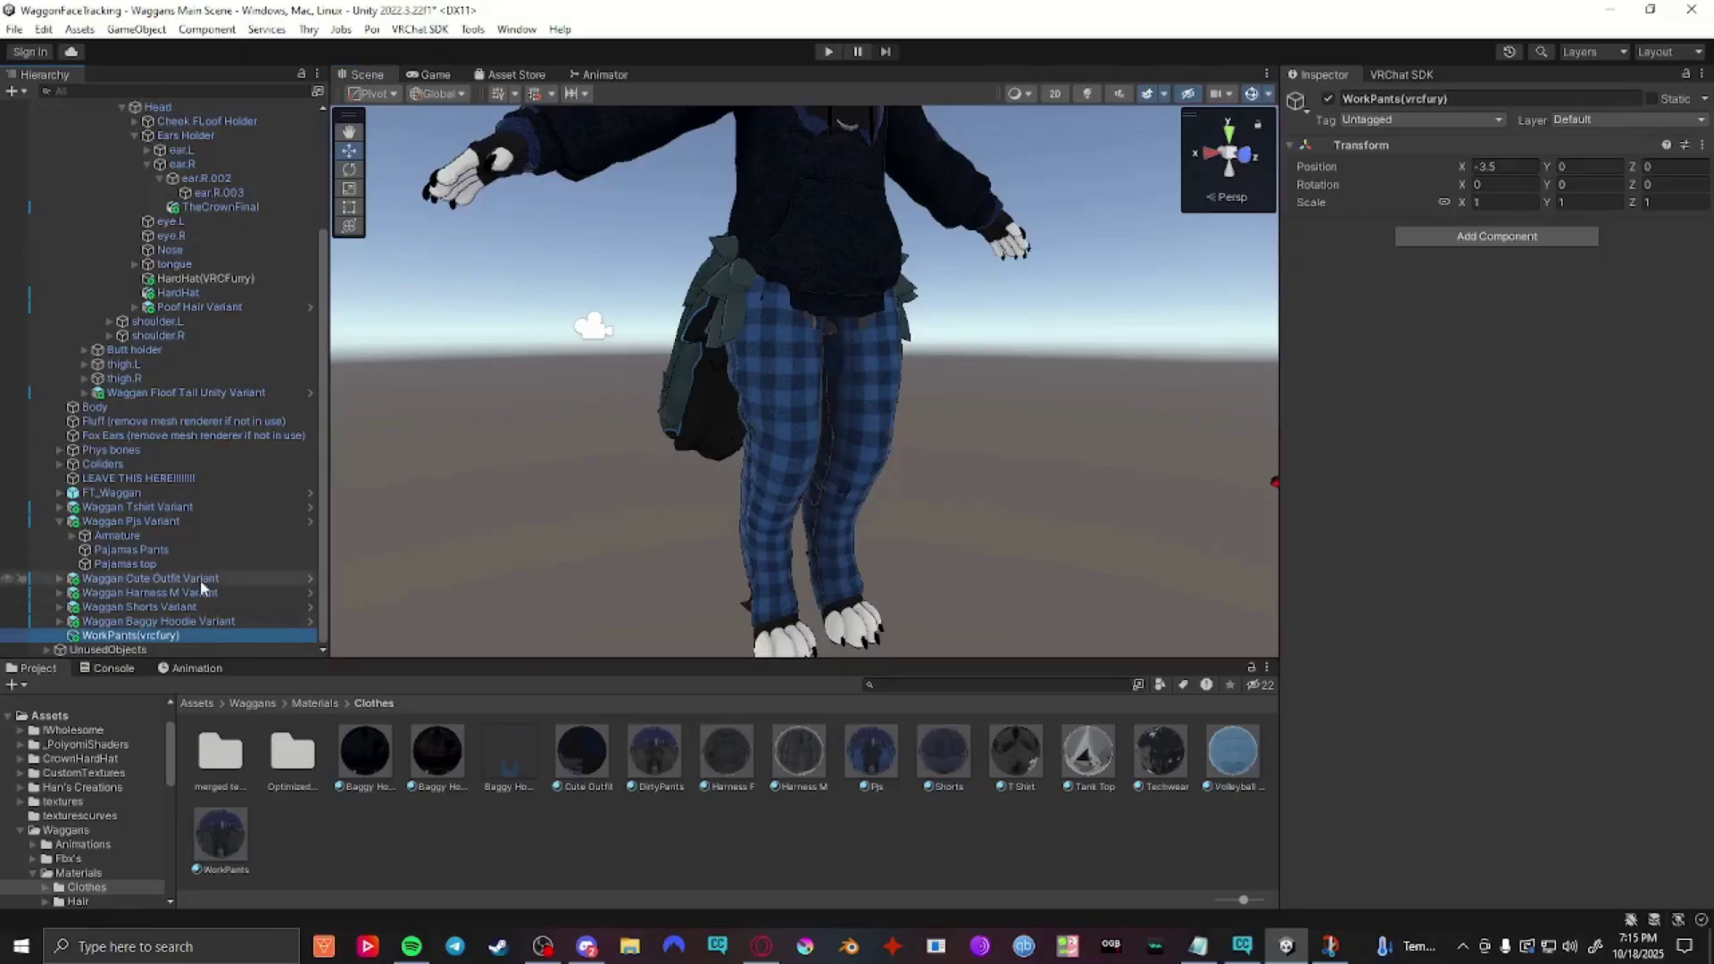
{"action": "left_click", "coordinate": [149, 549]}
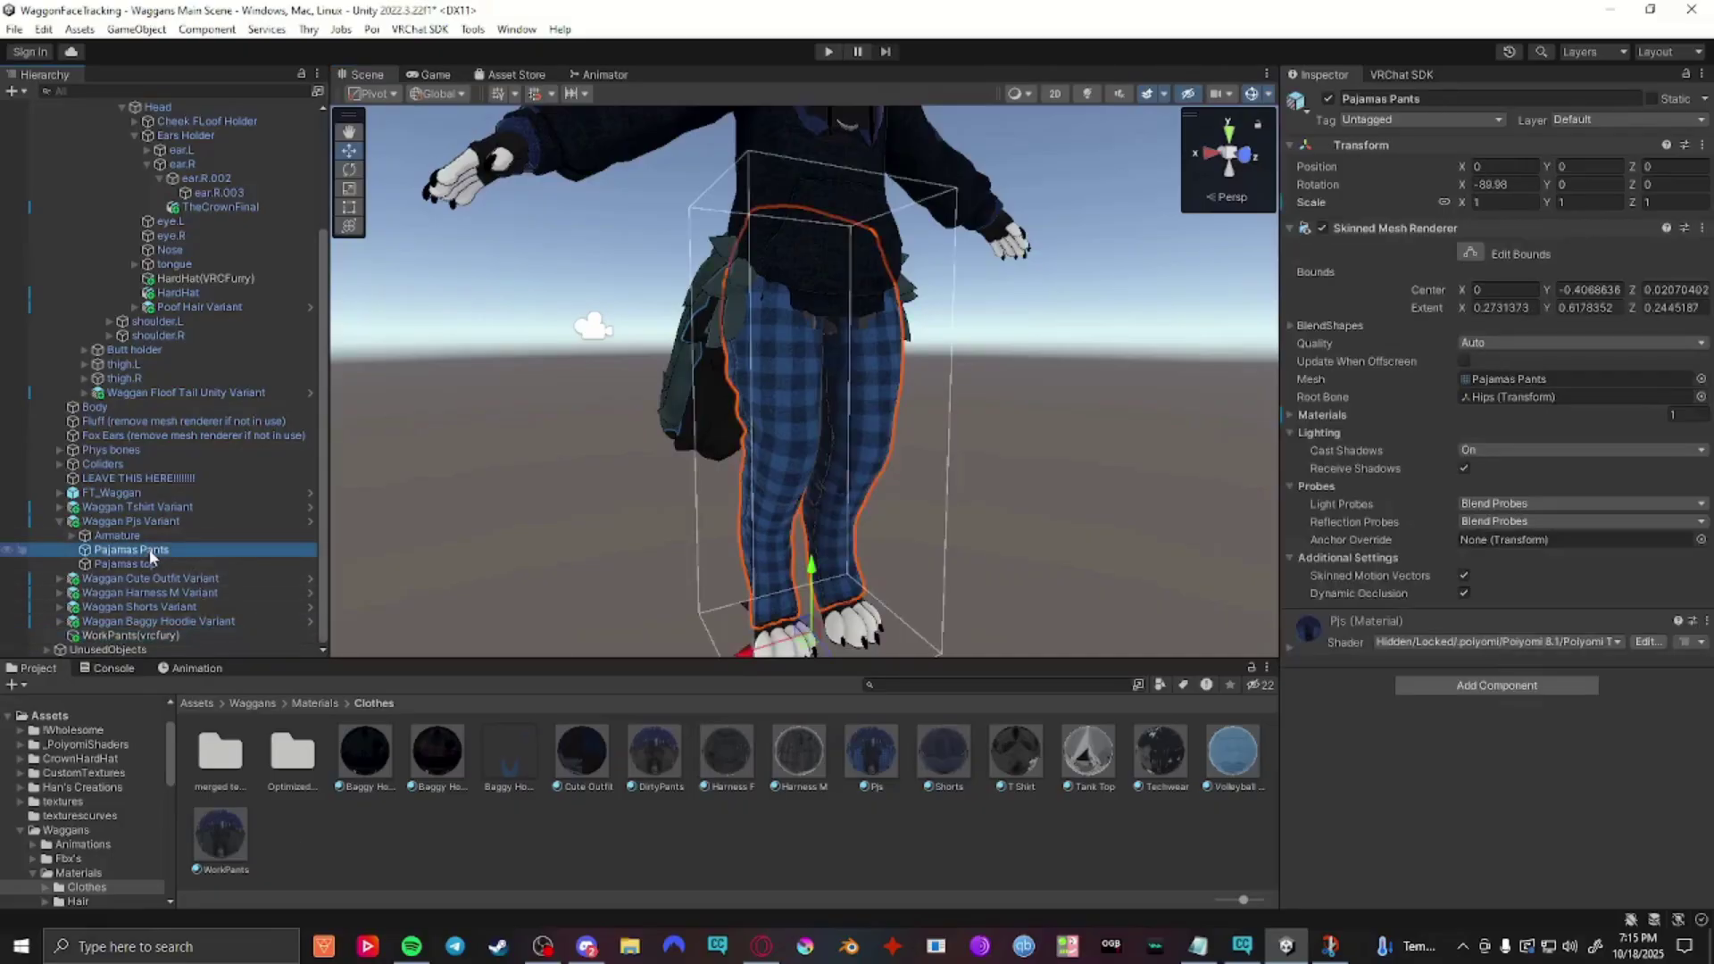
{"action": "left_click", "coordinate": [211, 638]}
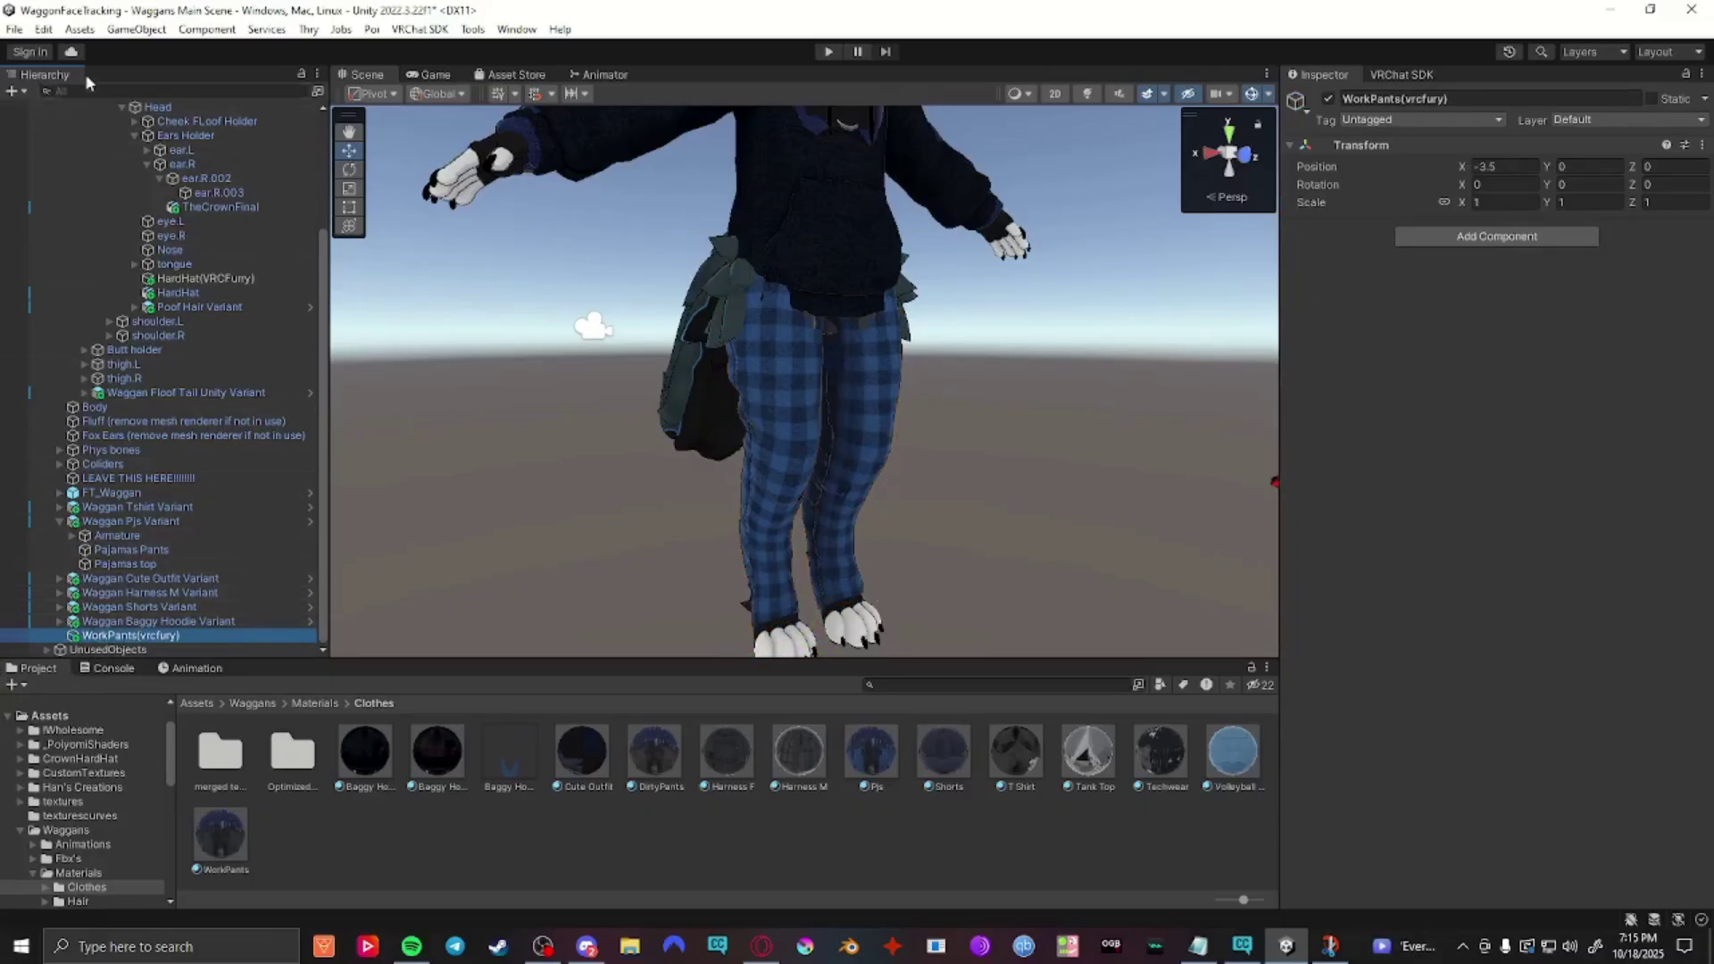
Step: Add a Toggle (VRCFury) component to WorkPants, then switch to the Creator Companion
{"action": "left_click", "coordinate": [1484, 235]}
{"action": "type", "text": "toggl"}
{"action": "left_click", "coordinate": [1450, 262]}
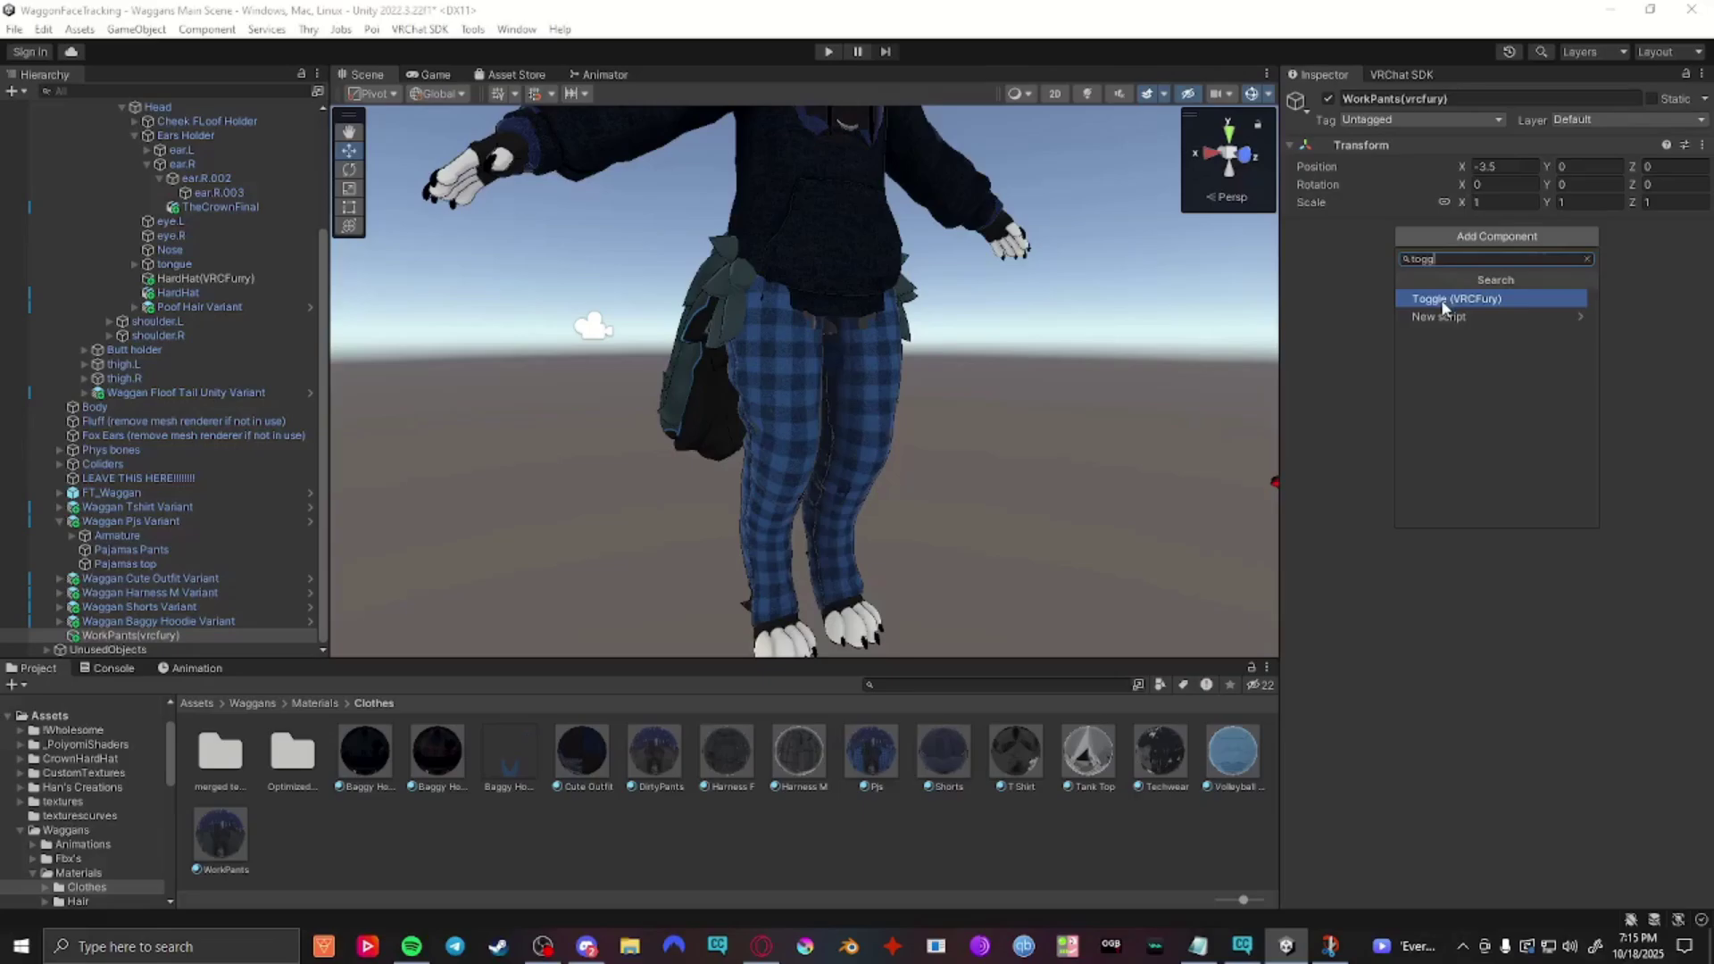
{"action": "left_click", "coordinate": [1443, 301]}
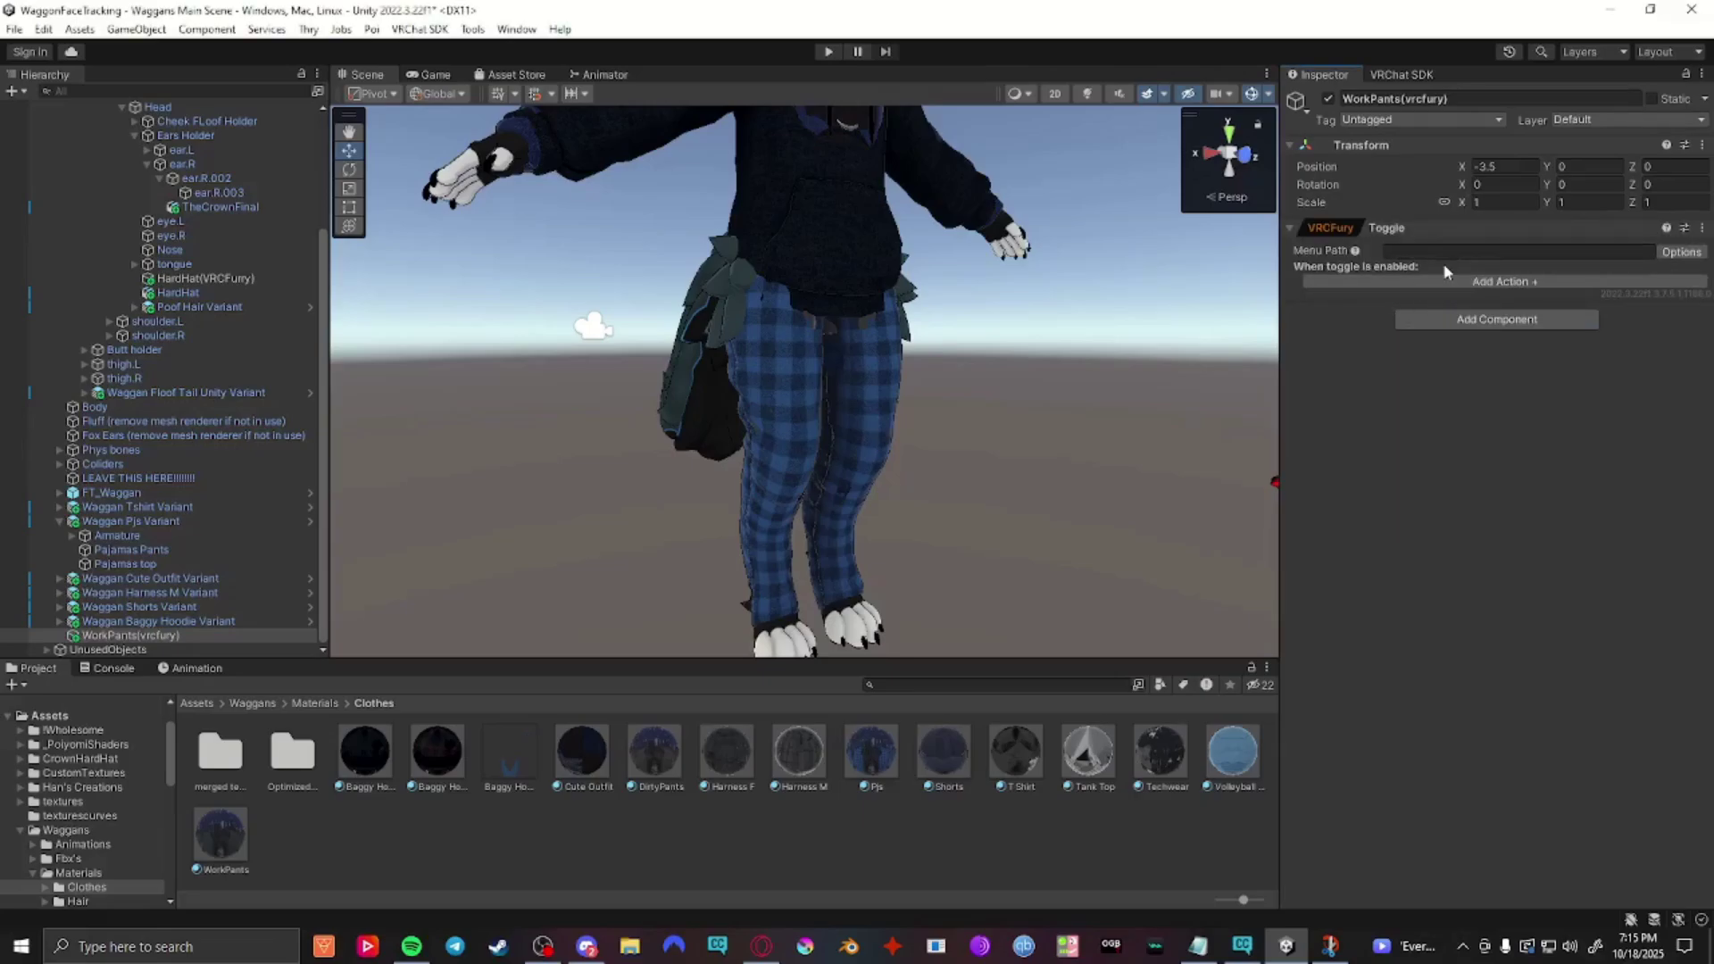
{"action": "left_click", "coordinate": [1246, 948]}
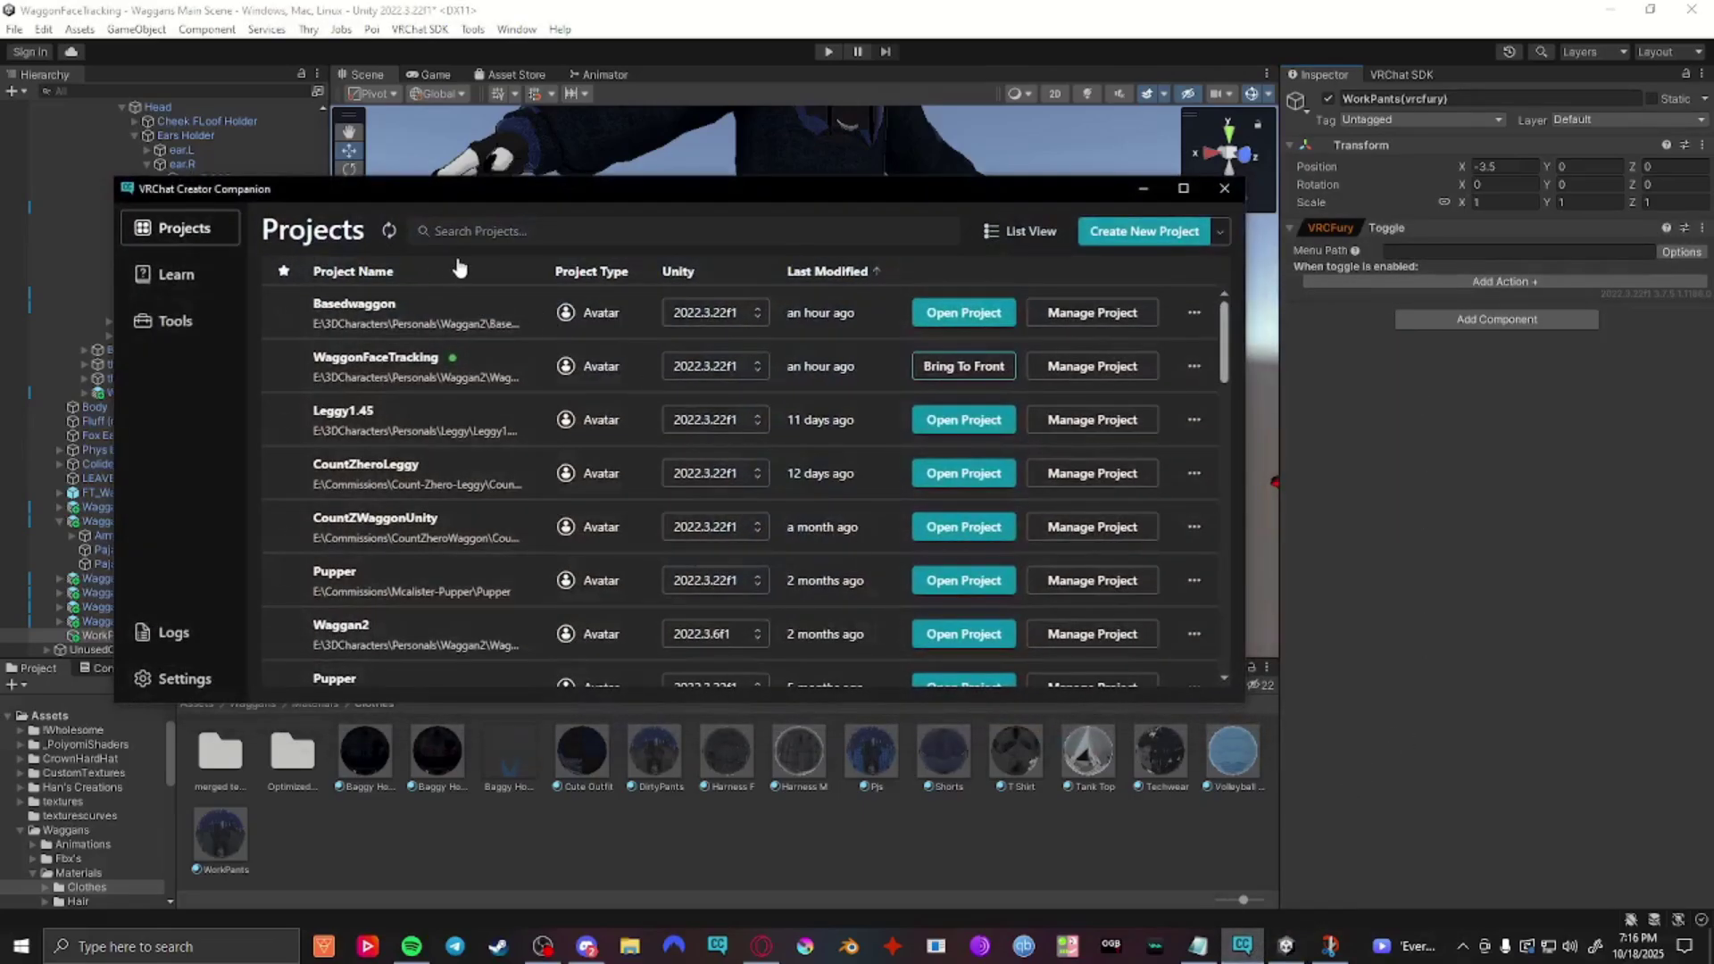
Step: Confirm WaggonFaceTracking has VRCFury 1.1186.0 installed, then return to Unity
{"action": "left_click", "coordinate": [1111, 373]}
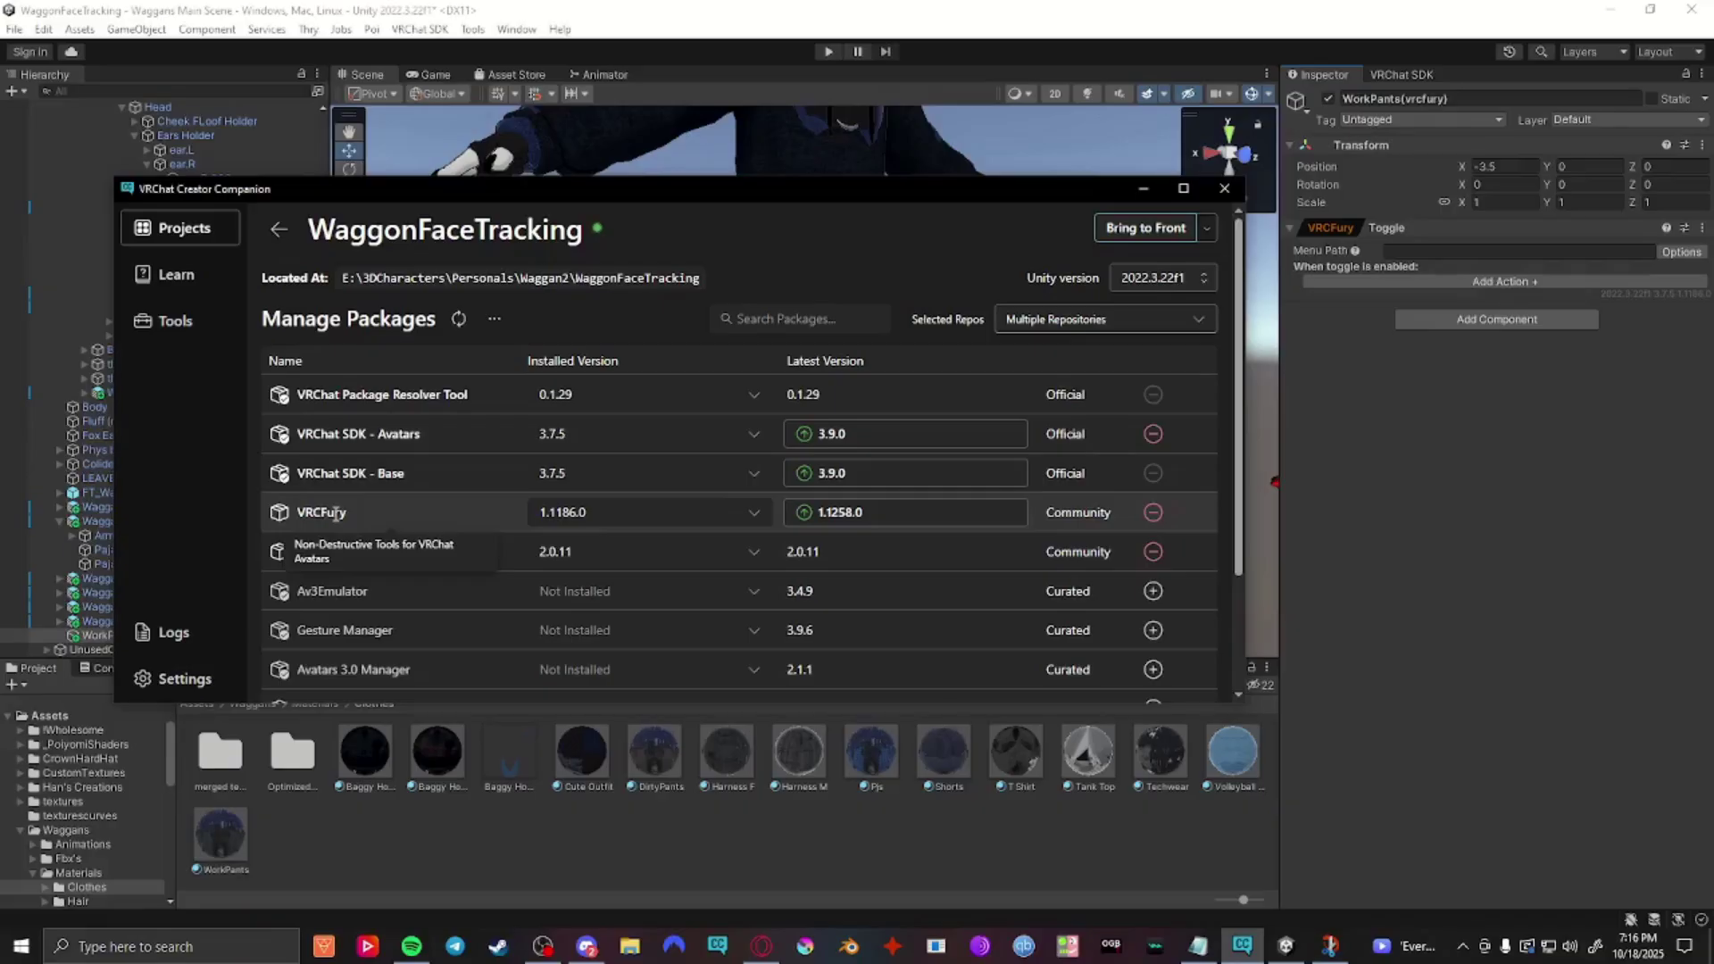
{"action": "left_click", "coordinate": [1385, 343]}
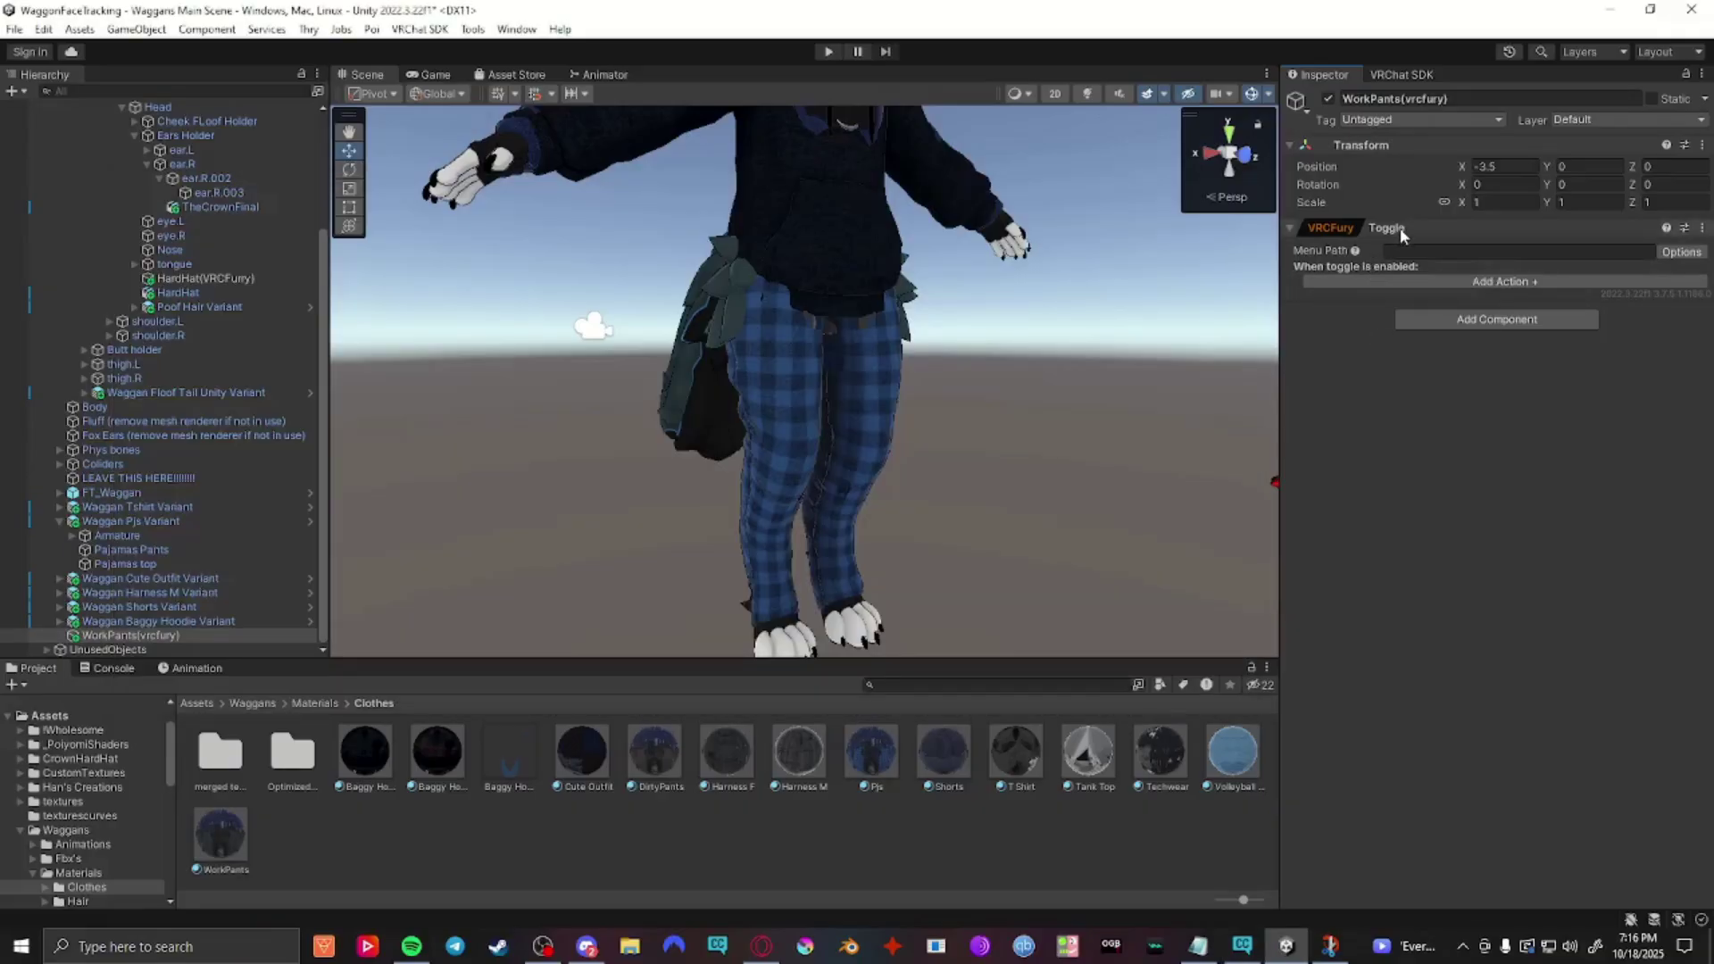
Step: Add a Material Swap action to the WorkPants VRCFury Toggle
{"action": "left_click", "coordinate": [1460, 283]}
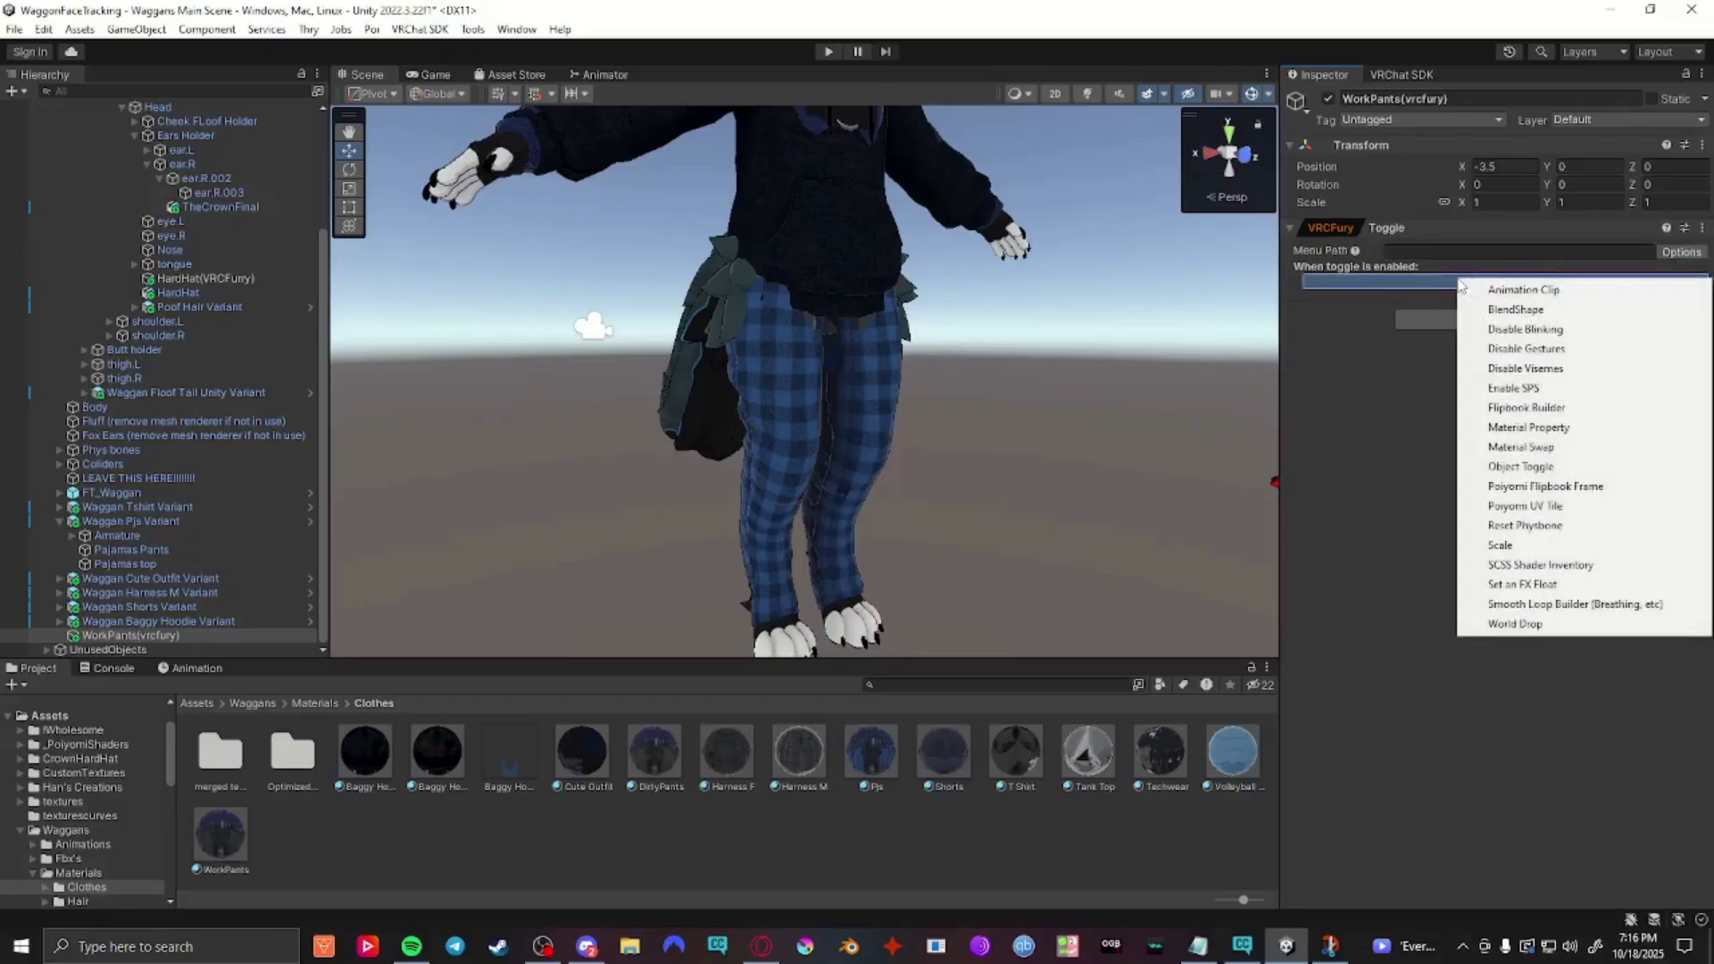
{"action": "left_click", "coordinate": [1542, 450]}
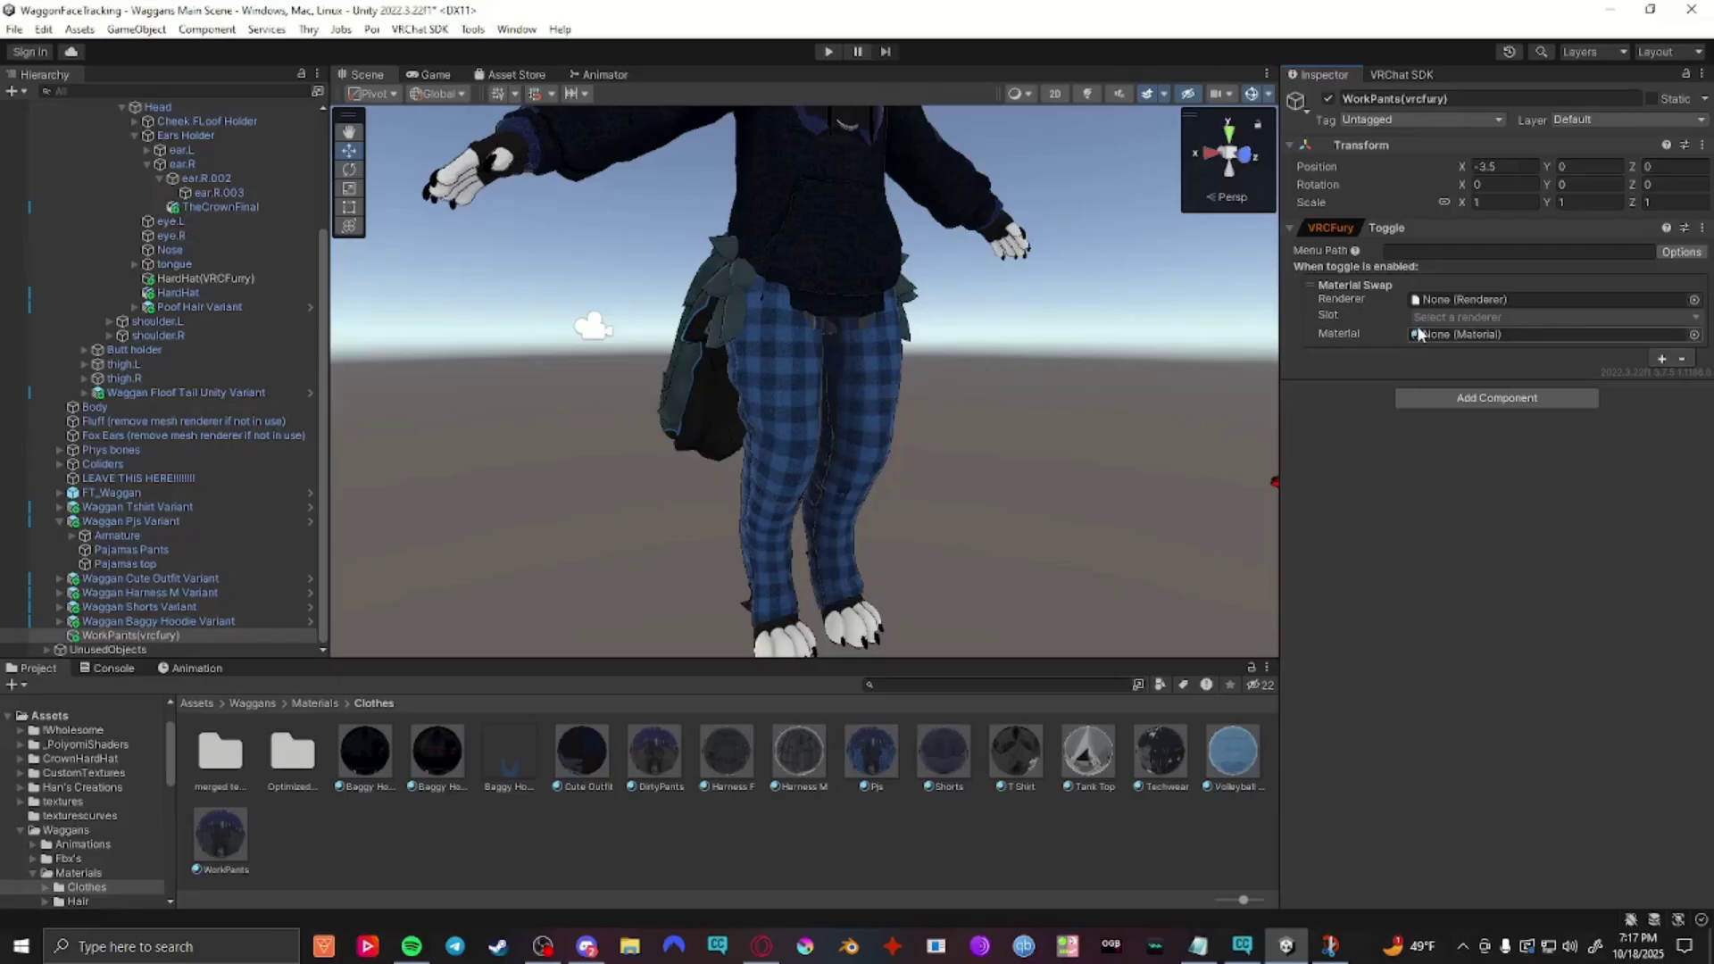
Step: Set the Material Swap renderer to the Pajamas Pants mesh, using slot 0 - Pjs
{"action": "left_click_drag", "start_coordinate": [131, 550], "coordinate": [1440, 312]}
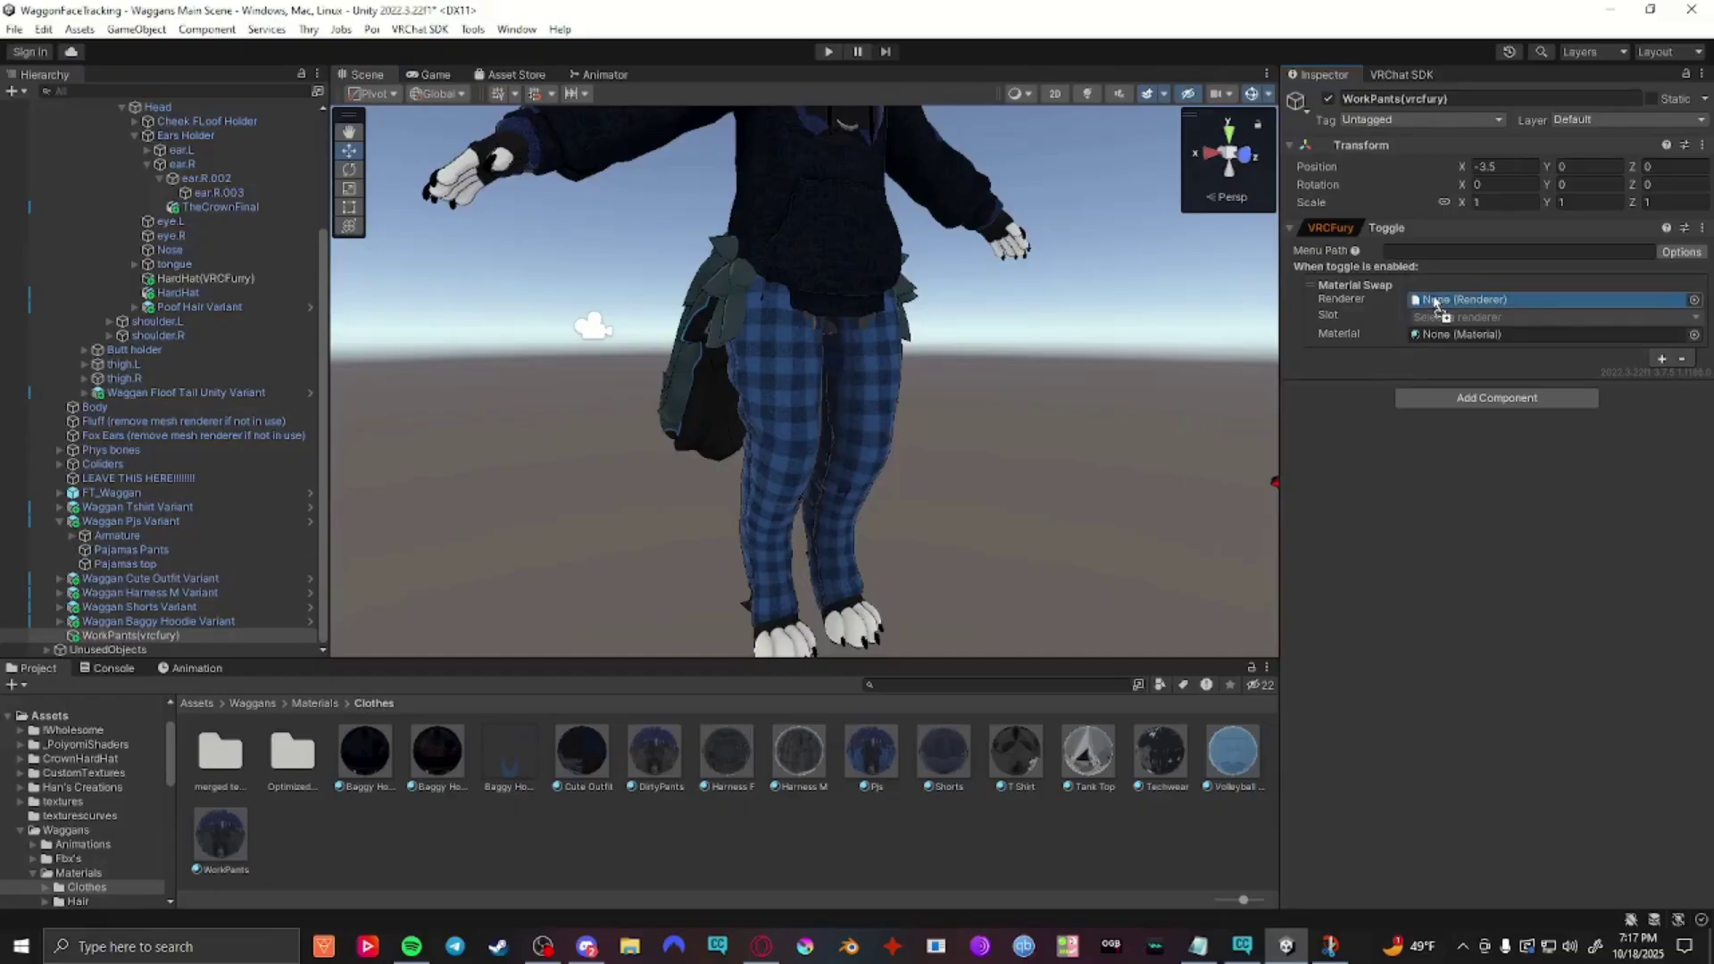
{"action": "left_click_drag", "start_coordinate": [1441, 312], "coordinate": [1422, 303]}
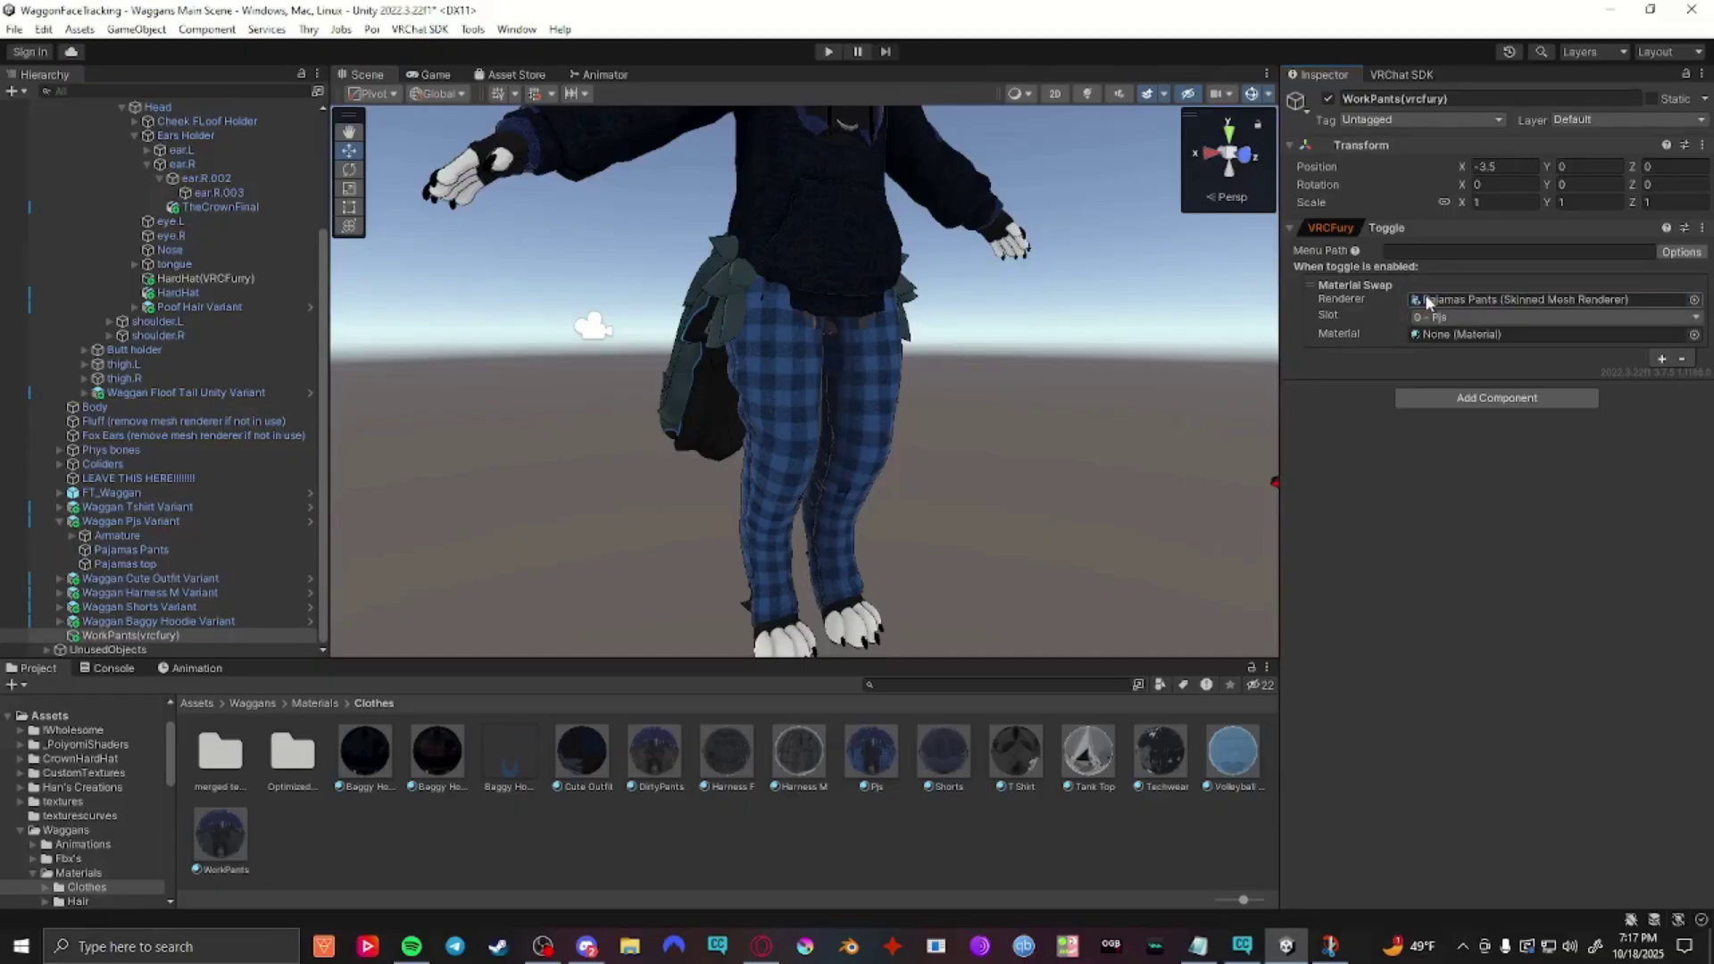
{"action": "left_click", "coordinate": [212, 550]}
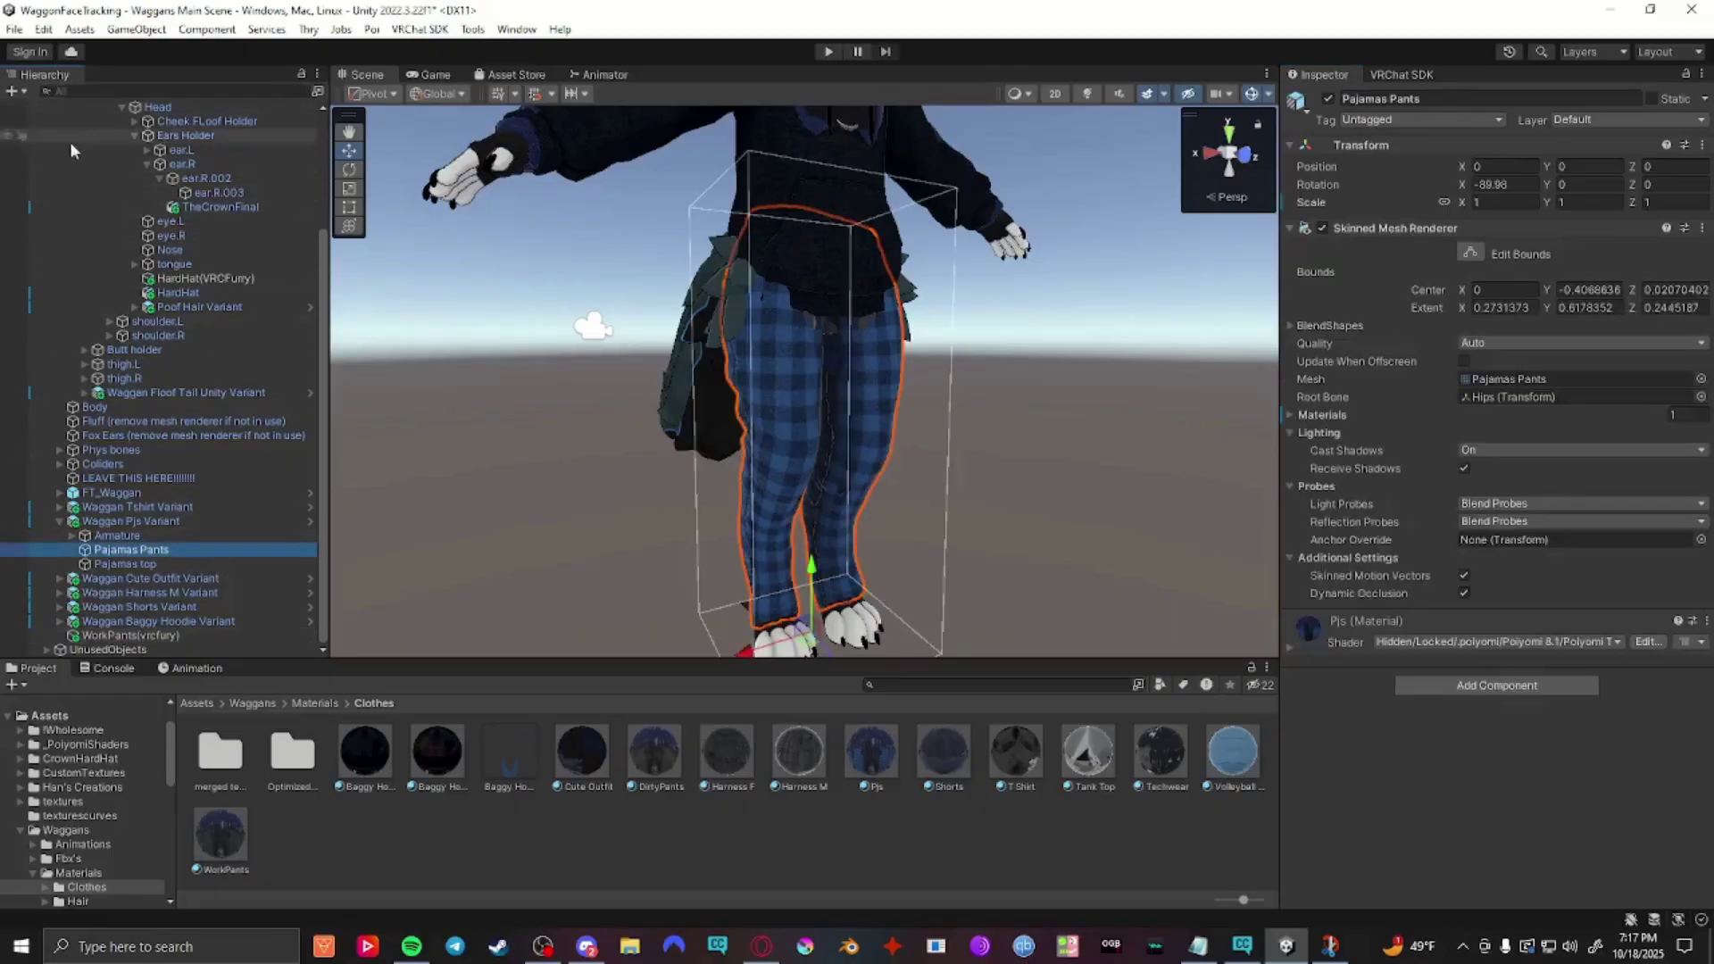
{"action": "left_click", "coordinate": [153, 522]}
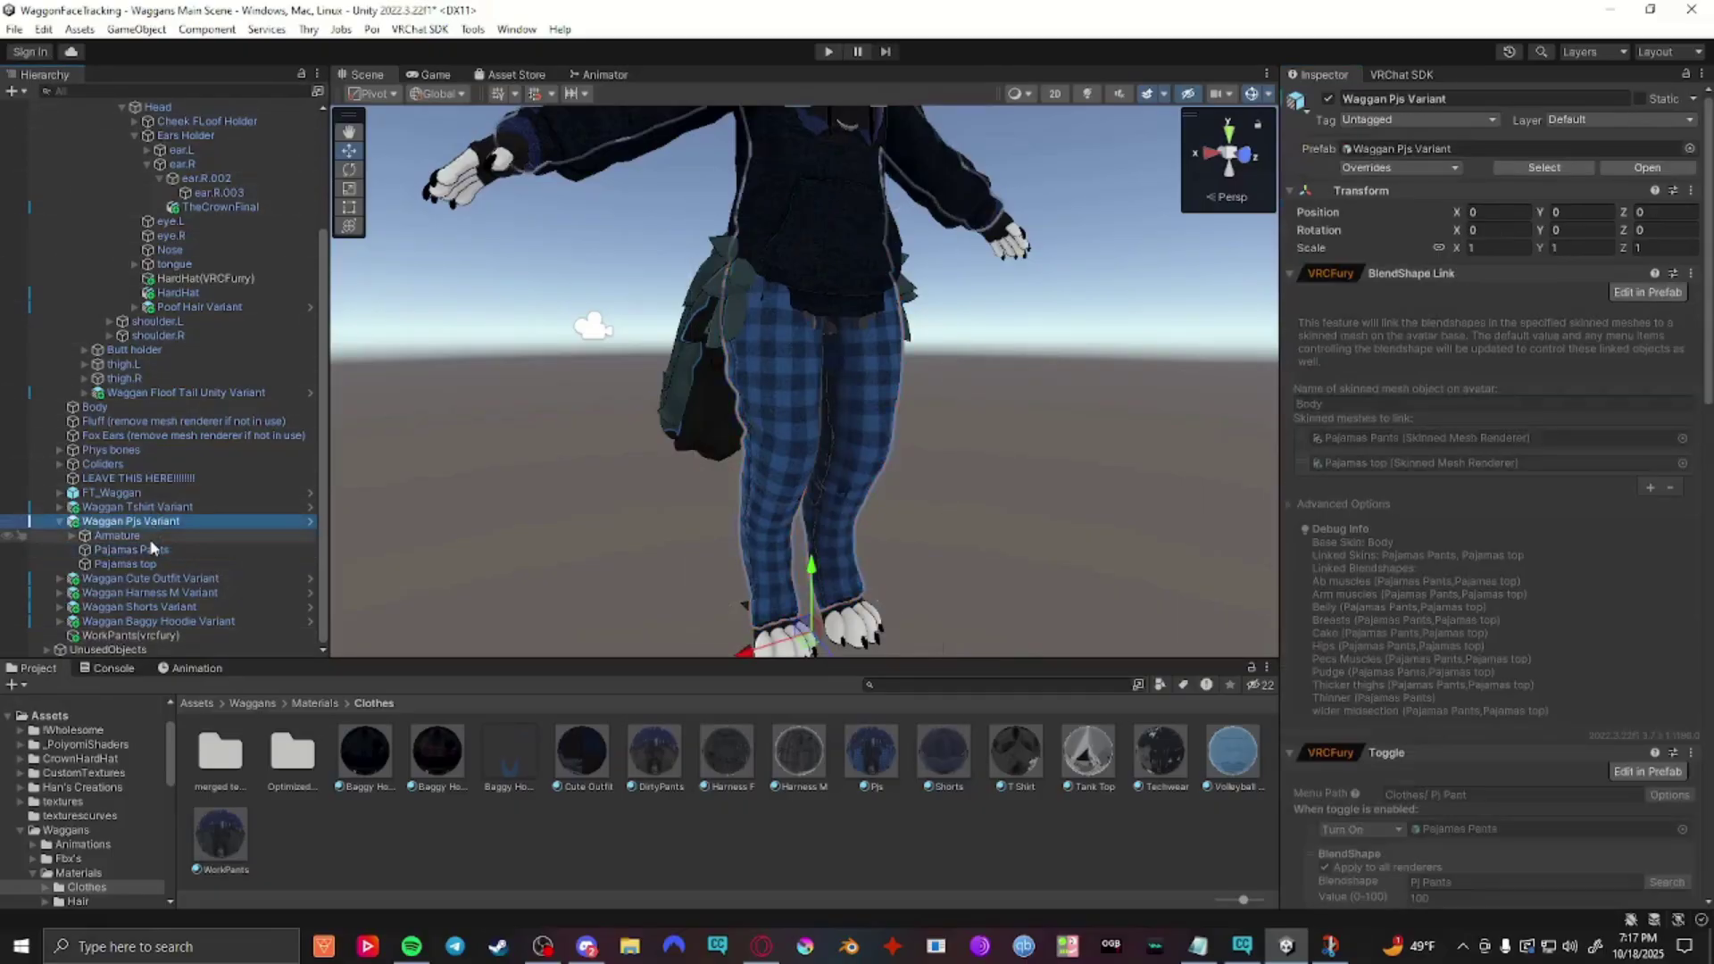
{"action": "left_click", "coordinate": [143, 549]}
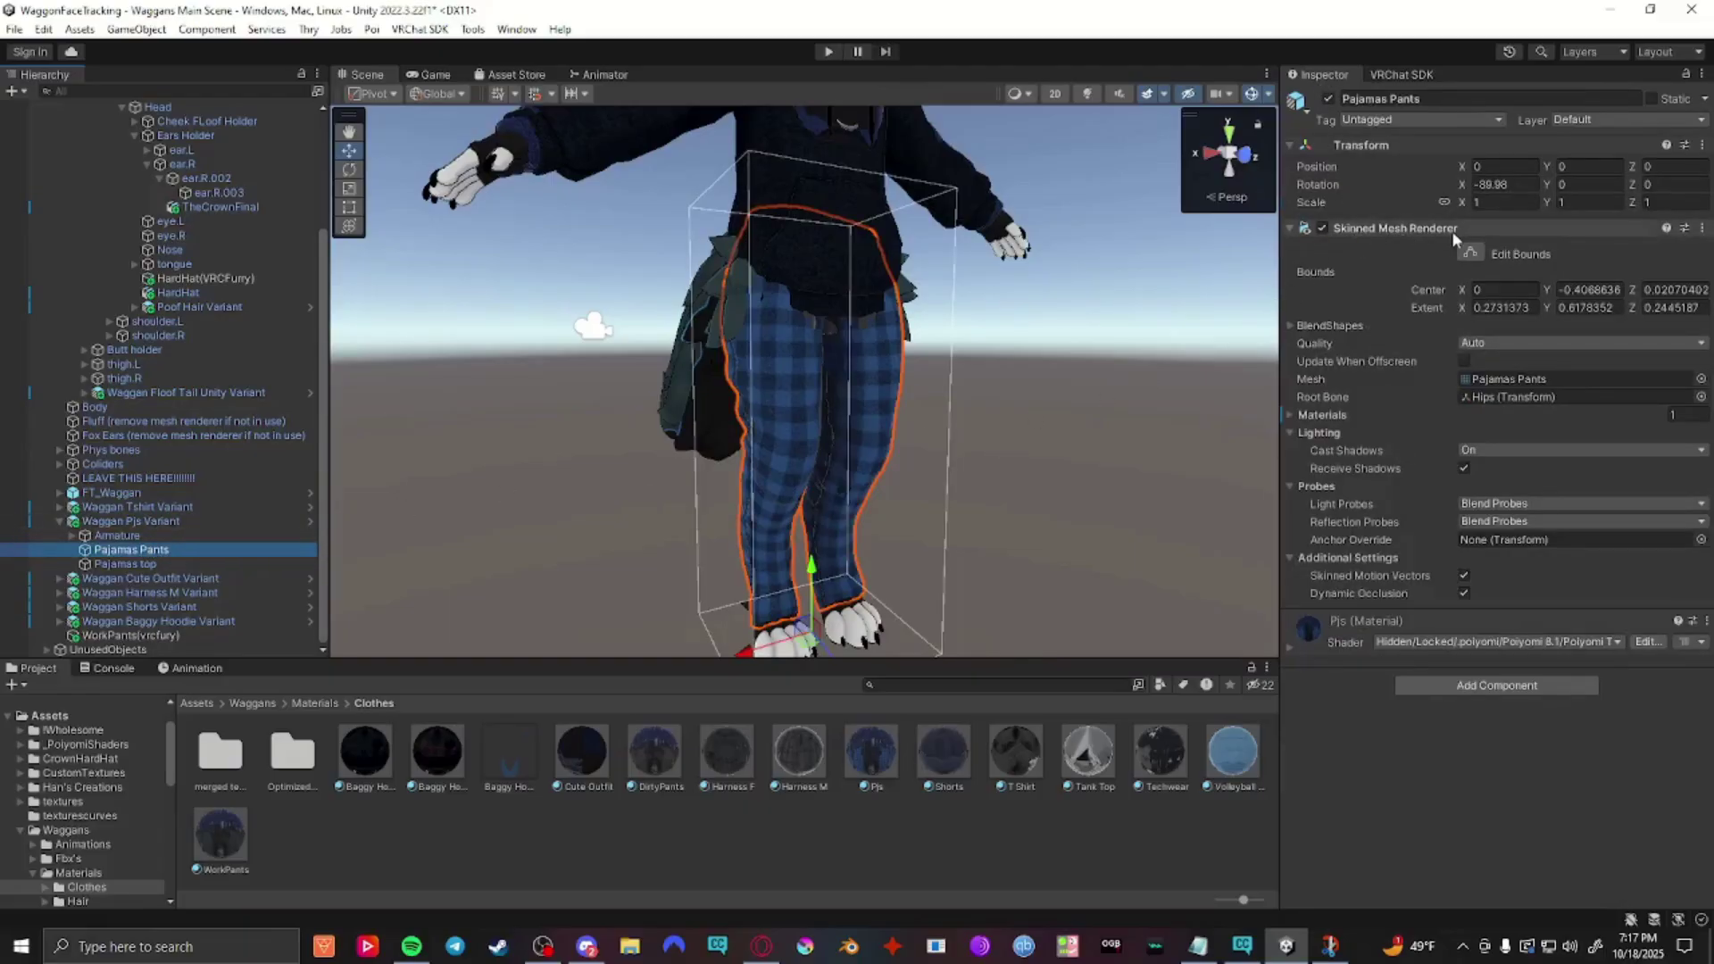
{"action": "left_click", "coordinate": [149, 636]}
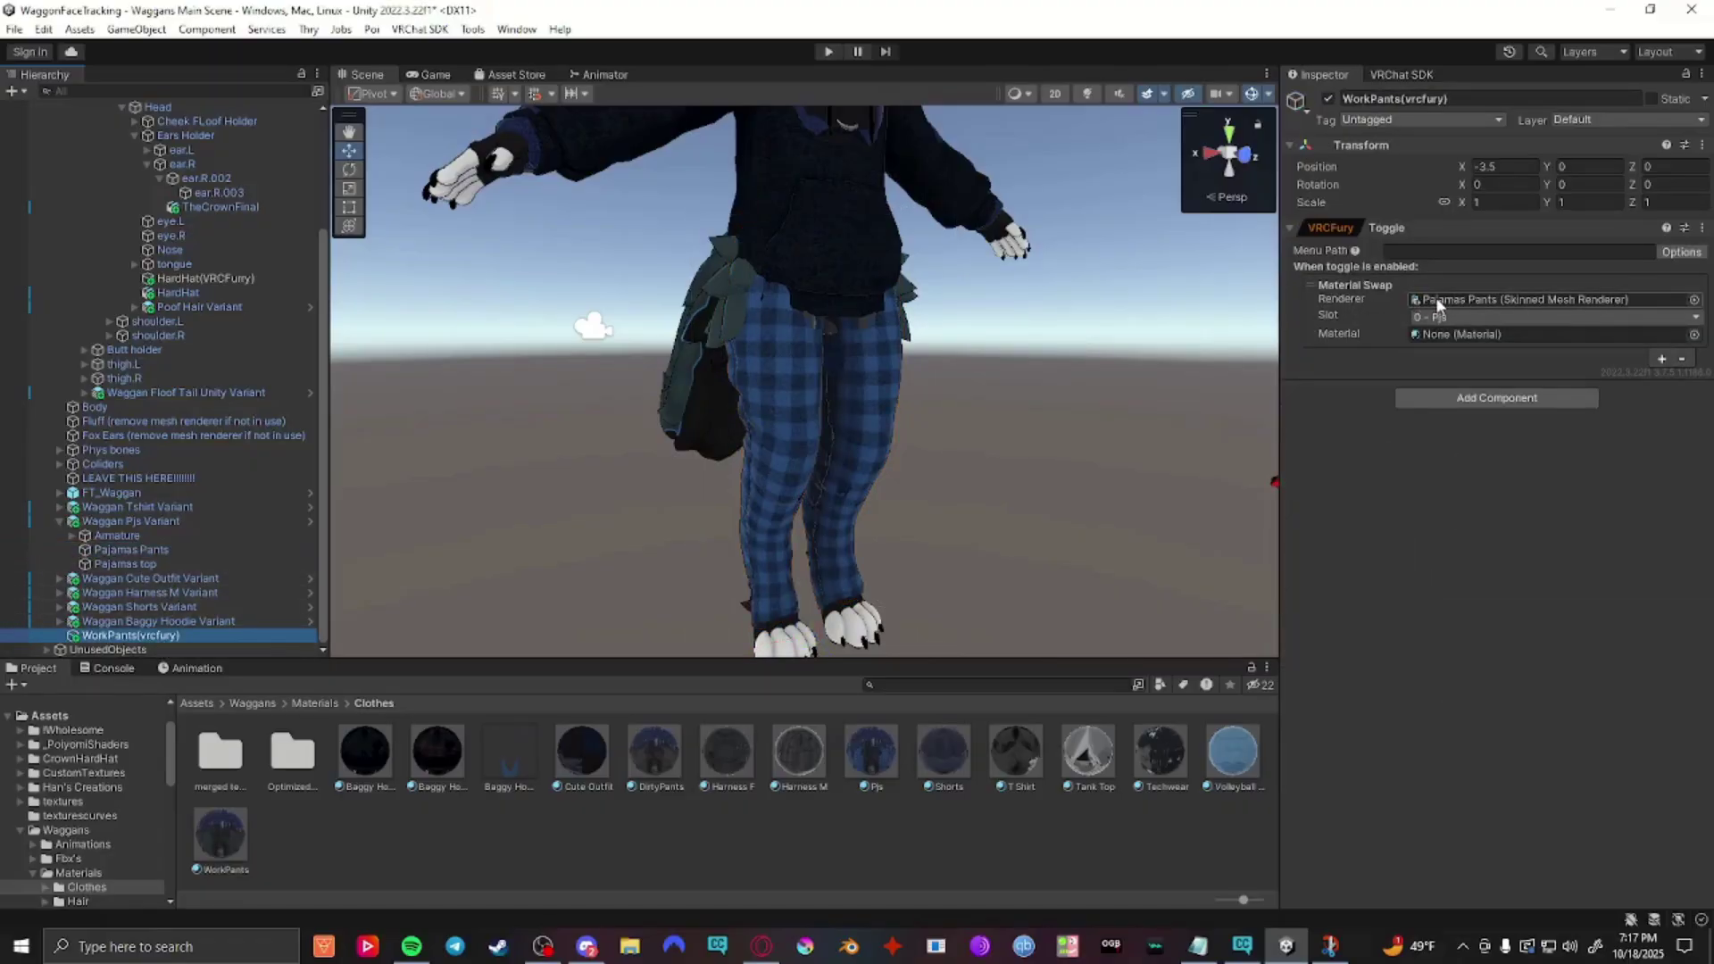
{"action": "left_click", "coordinate": [865, 373]}
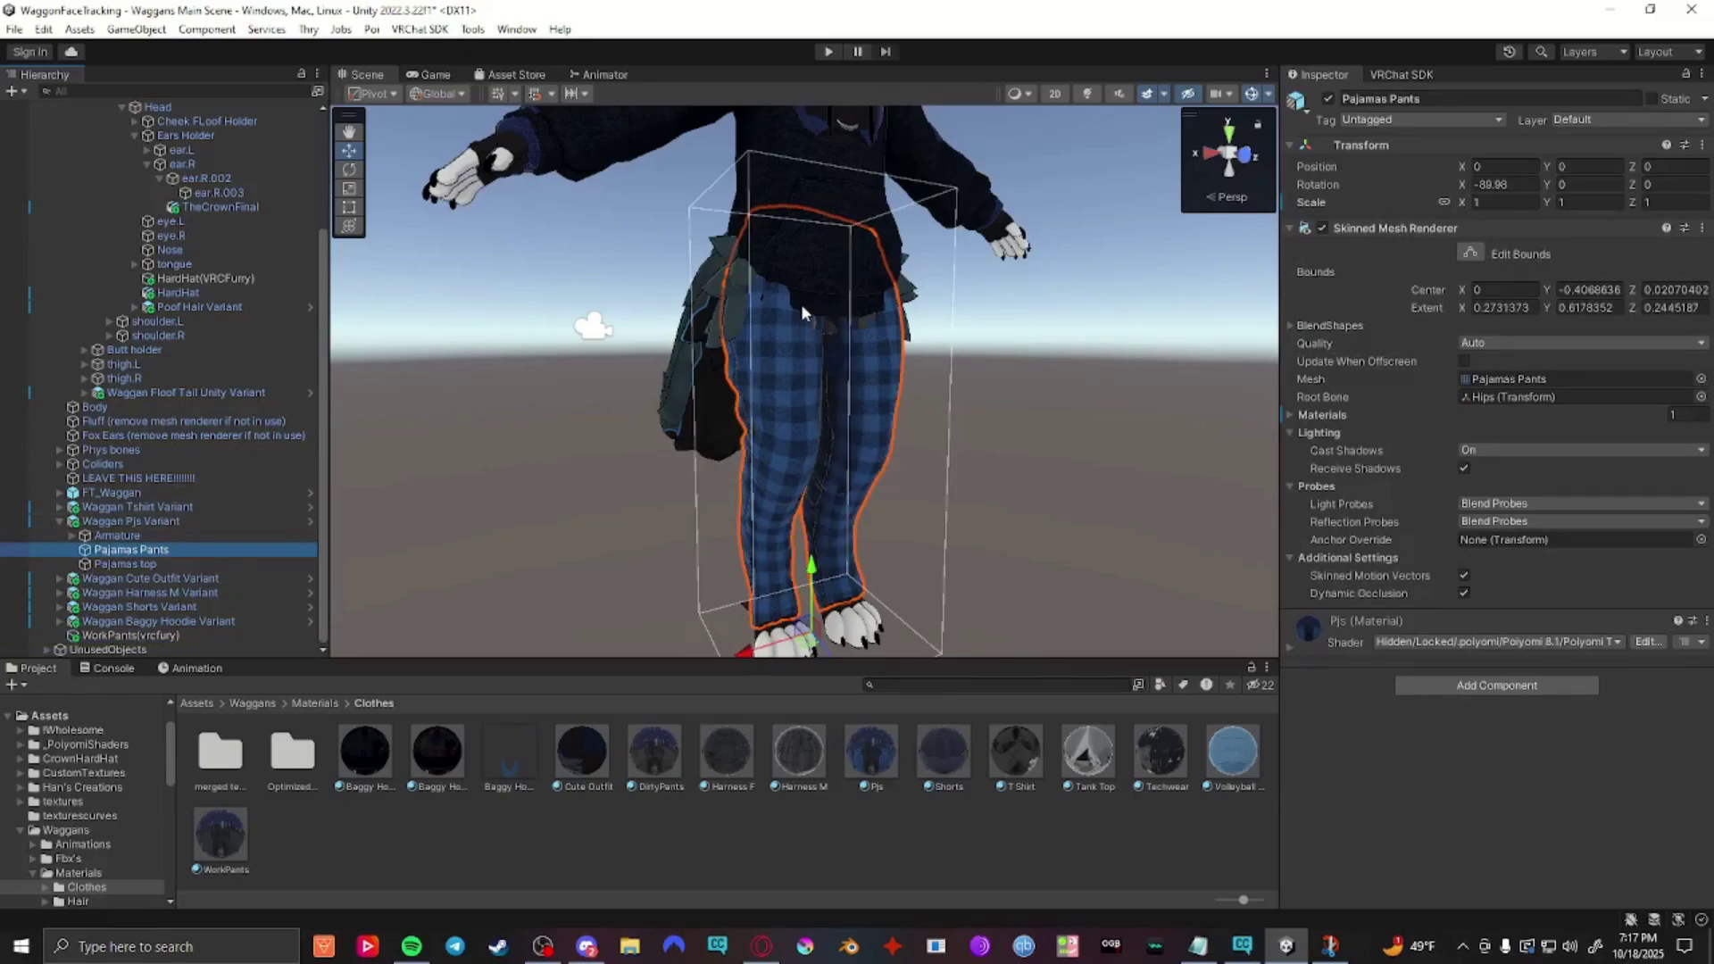
{"action": "left_click", "coordinate": [185, 637]}
{"action": "left_click", "coordinate": [1433, 318]}
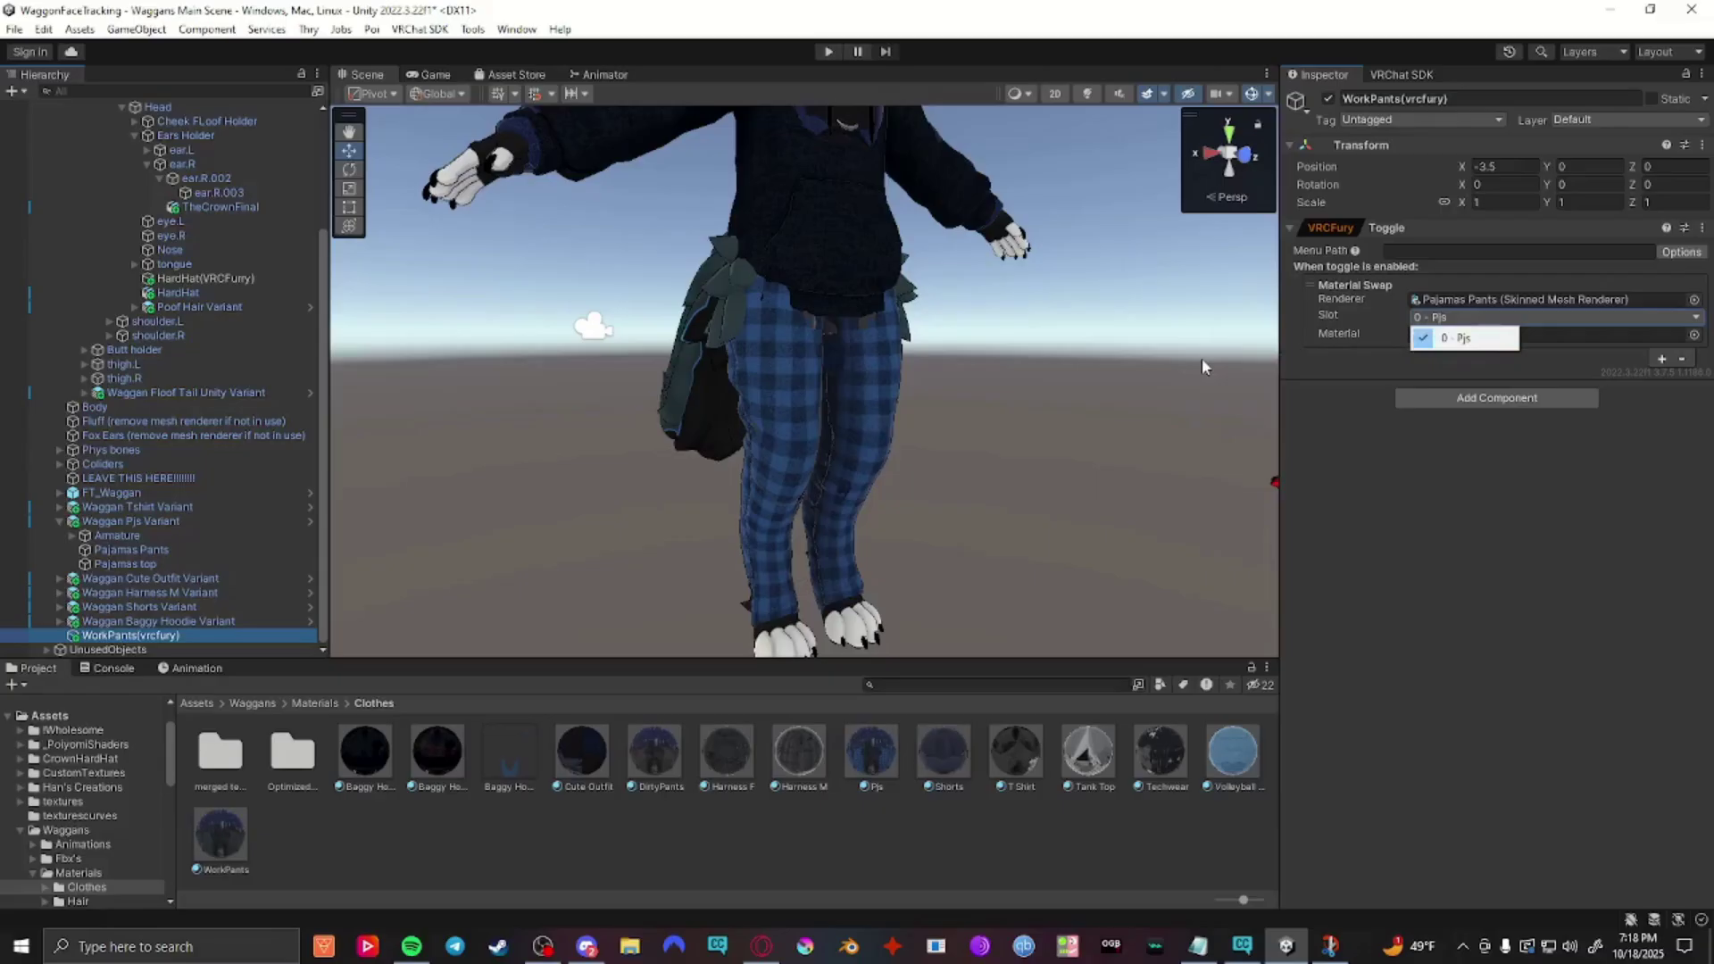
Step: Keep slot 0 - Pjs and assign the WorkPants material to the swap
{"action": "left_click", "coordinate": [1430, 338]}
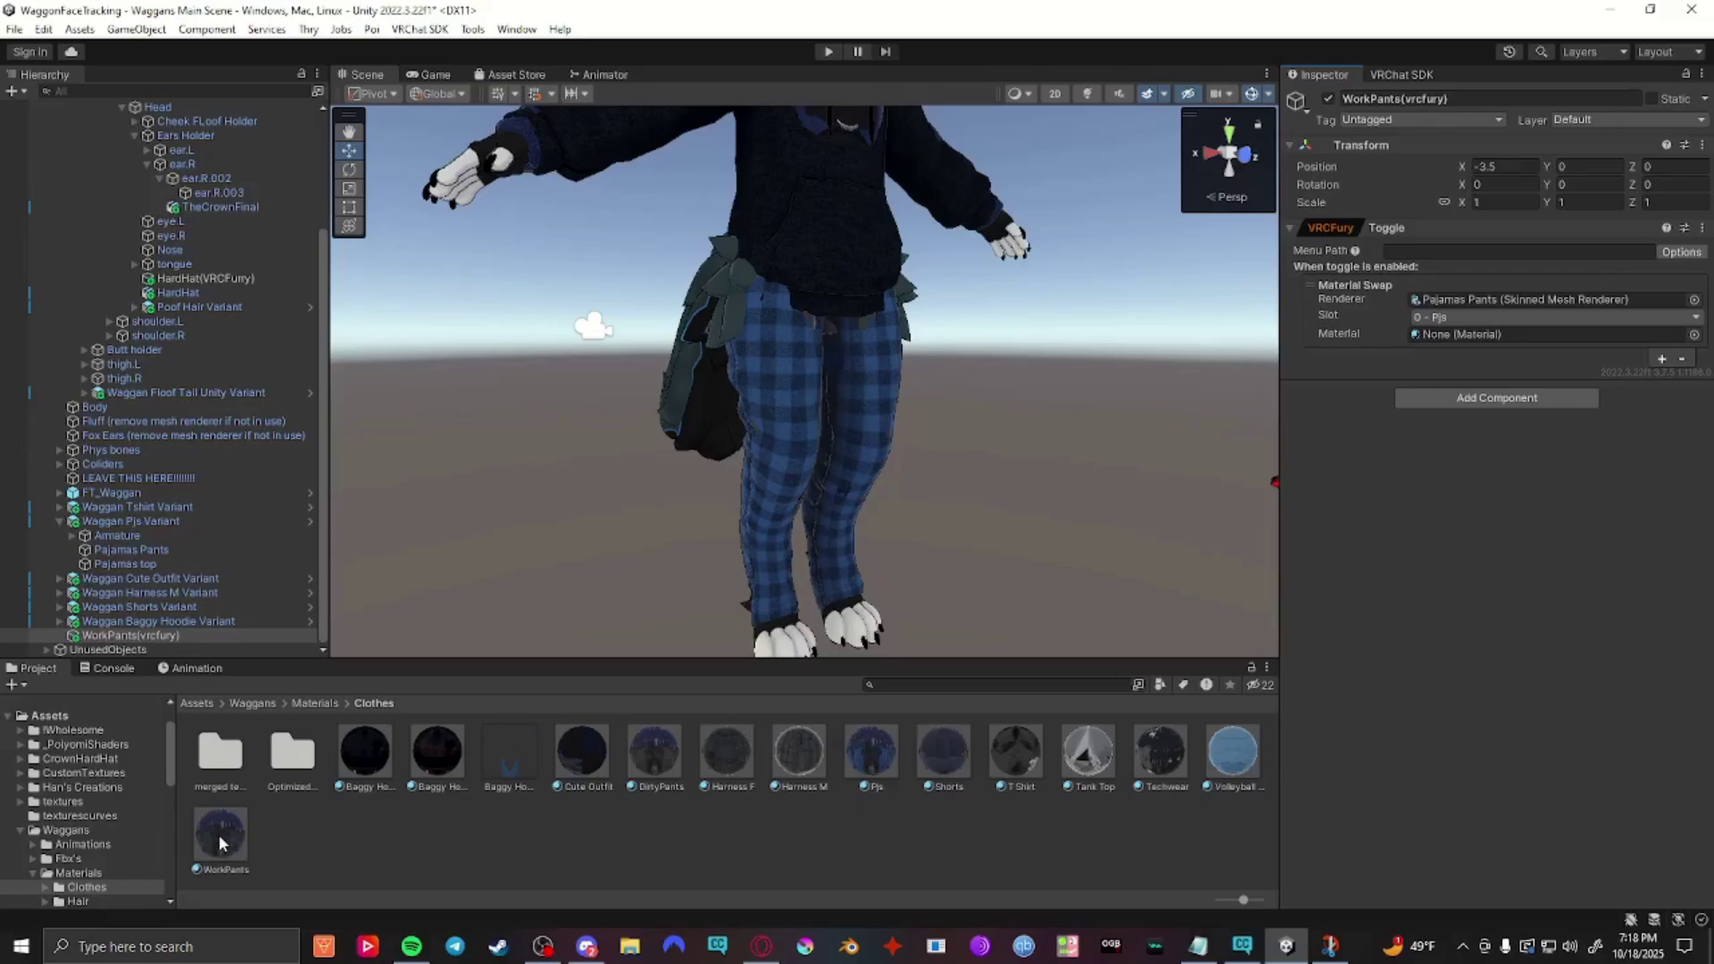
{"action": "left_click_drag", "start_coordinate": [219, 835], "coordinate": [1445, 336]}
Step: Enable Saved Between Worlds in the WorkPants toggle's options
{"action": "left_click", "coordinate": [1682, 253]}
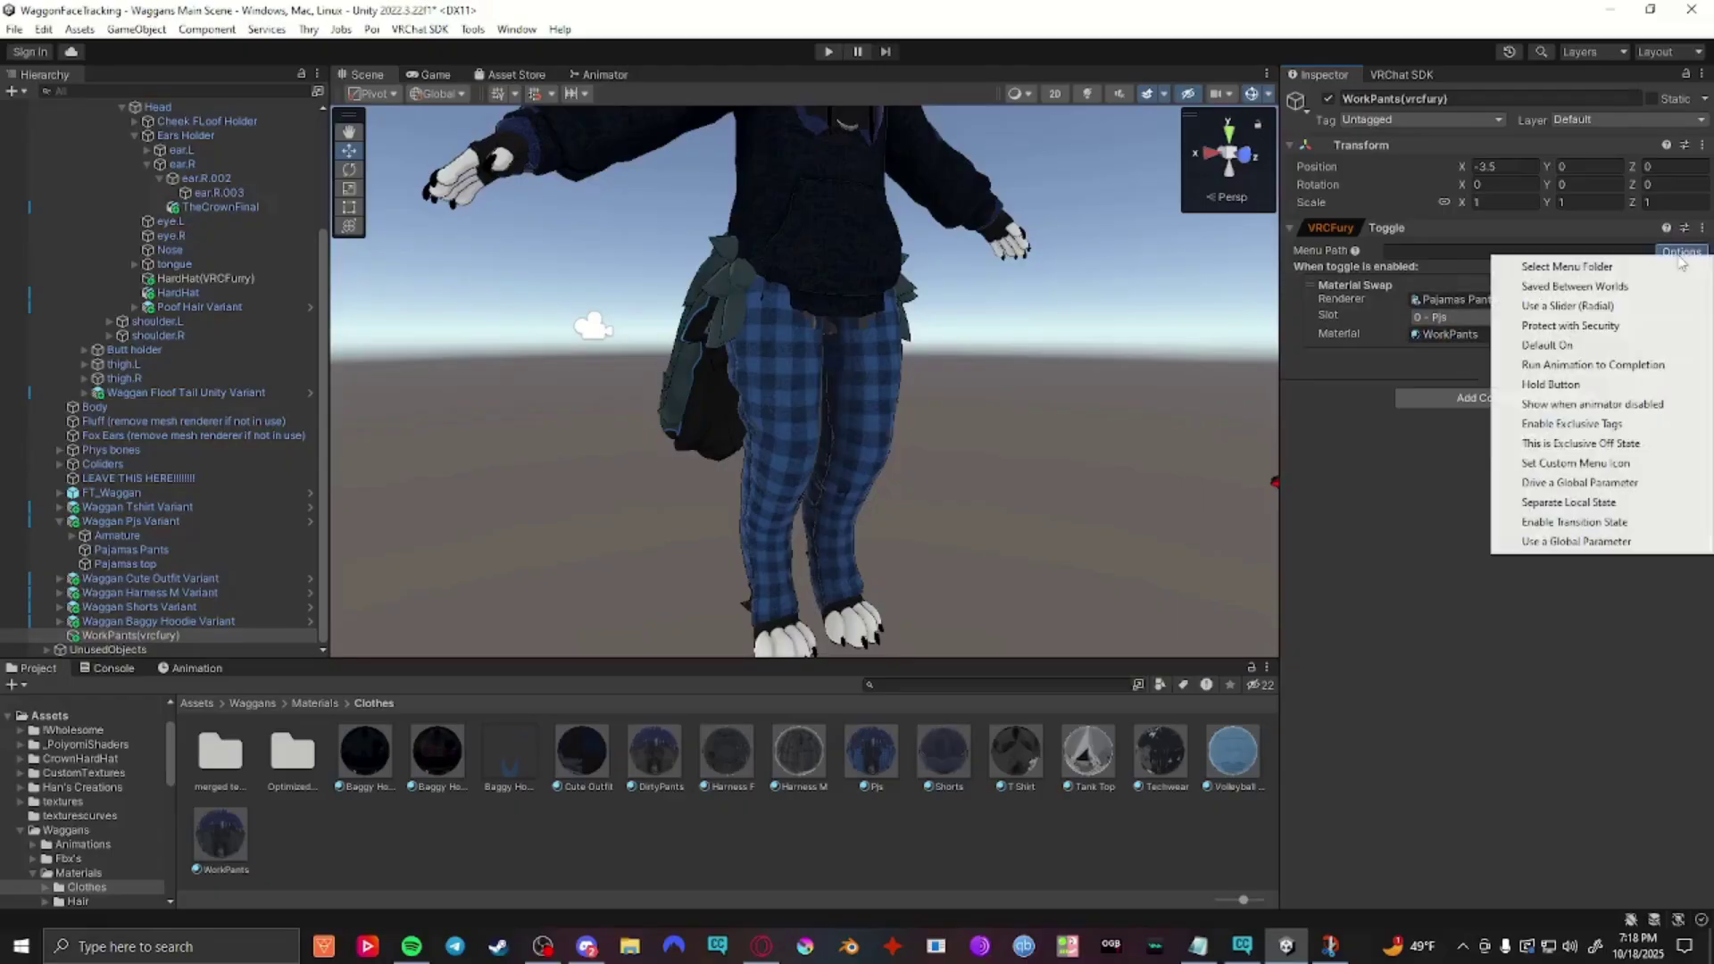
{"action": "left_click", "coordinate": [1644, 287]}
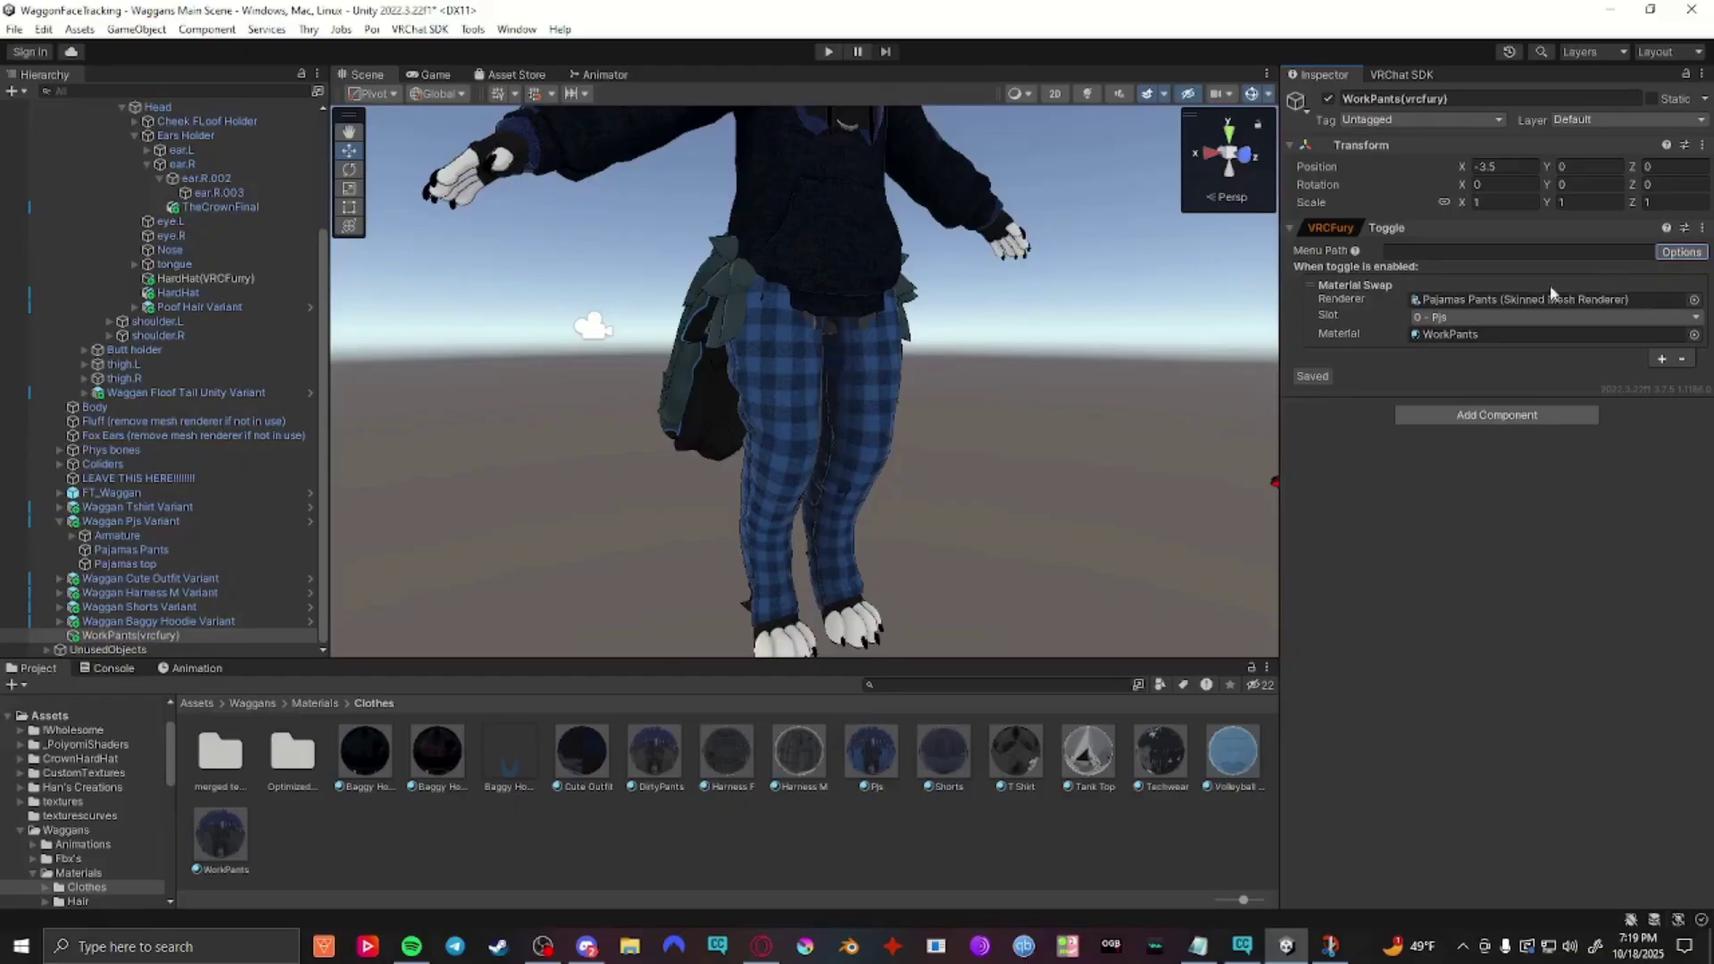
{"action": "left_click", "coordinate": [1682, 252]}
{"action": "left_click", "coordinate": [1340, 481]}
Step: Edit the toggle's menu path and select Clothes as its menu folder
{"action": "left_click", "coordinate": [1424, 251]}
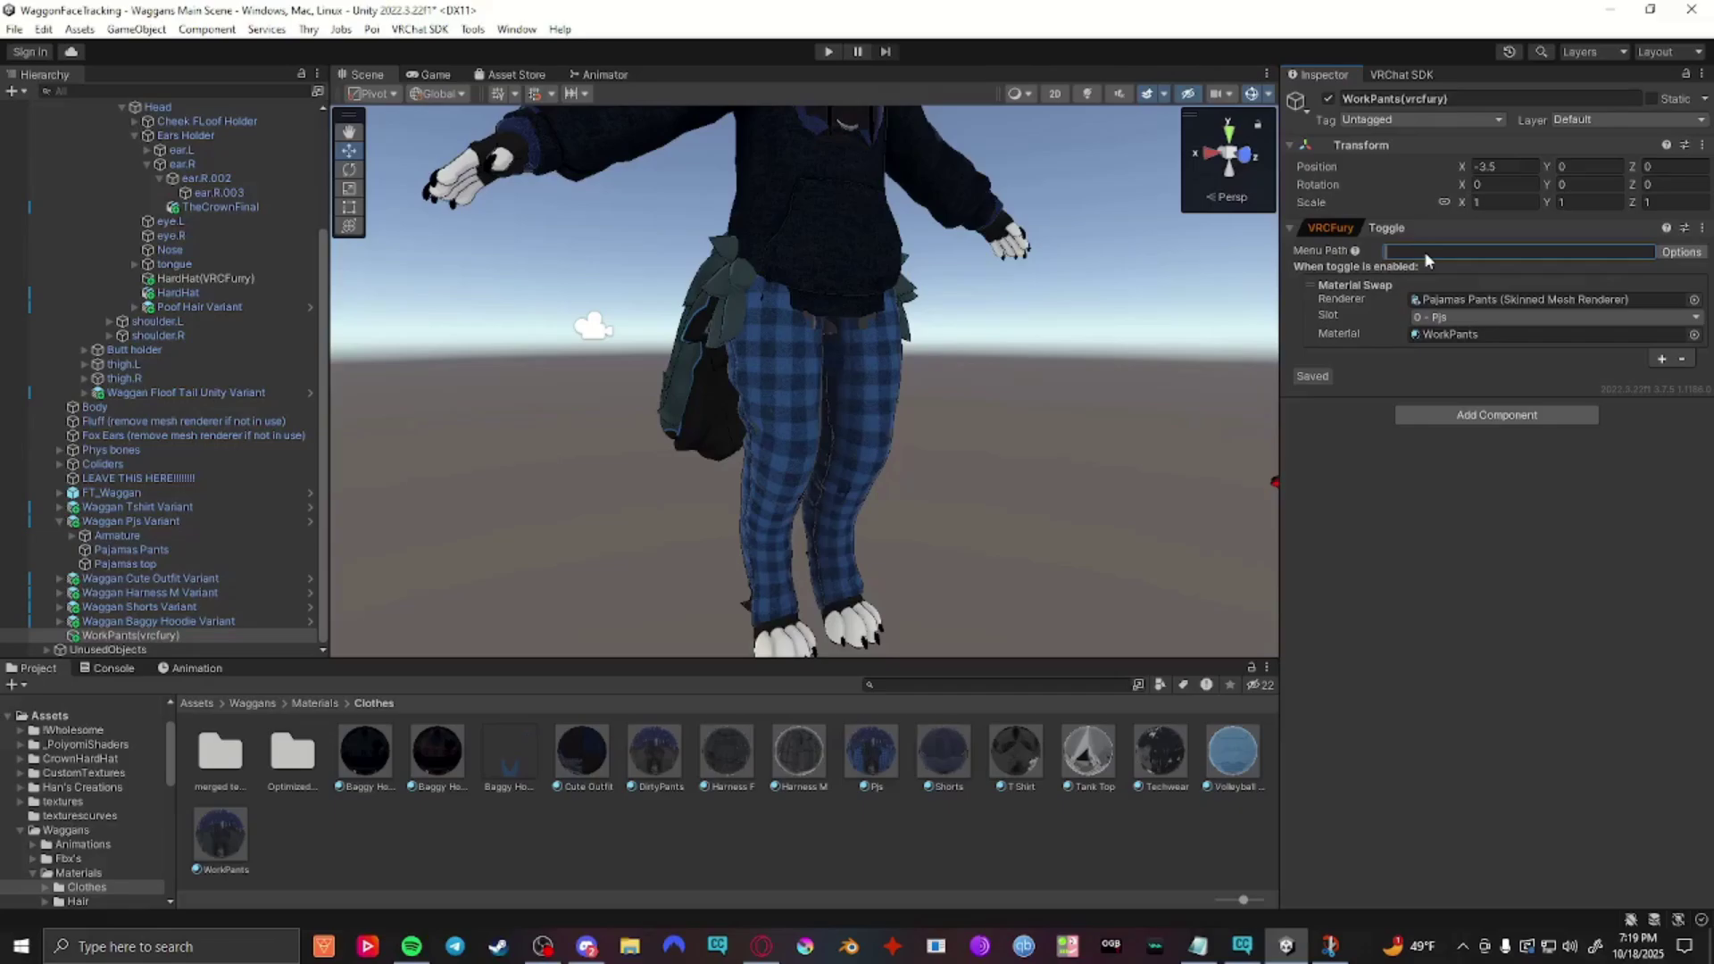
{"action": "type", "text": "work pants"}
{"action": "left_click", "coordinate": [1684, 252]}
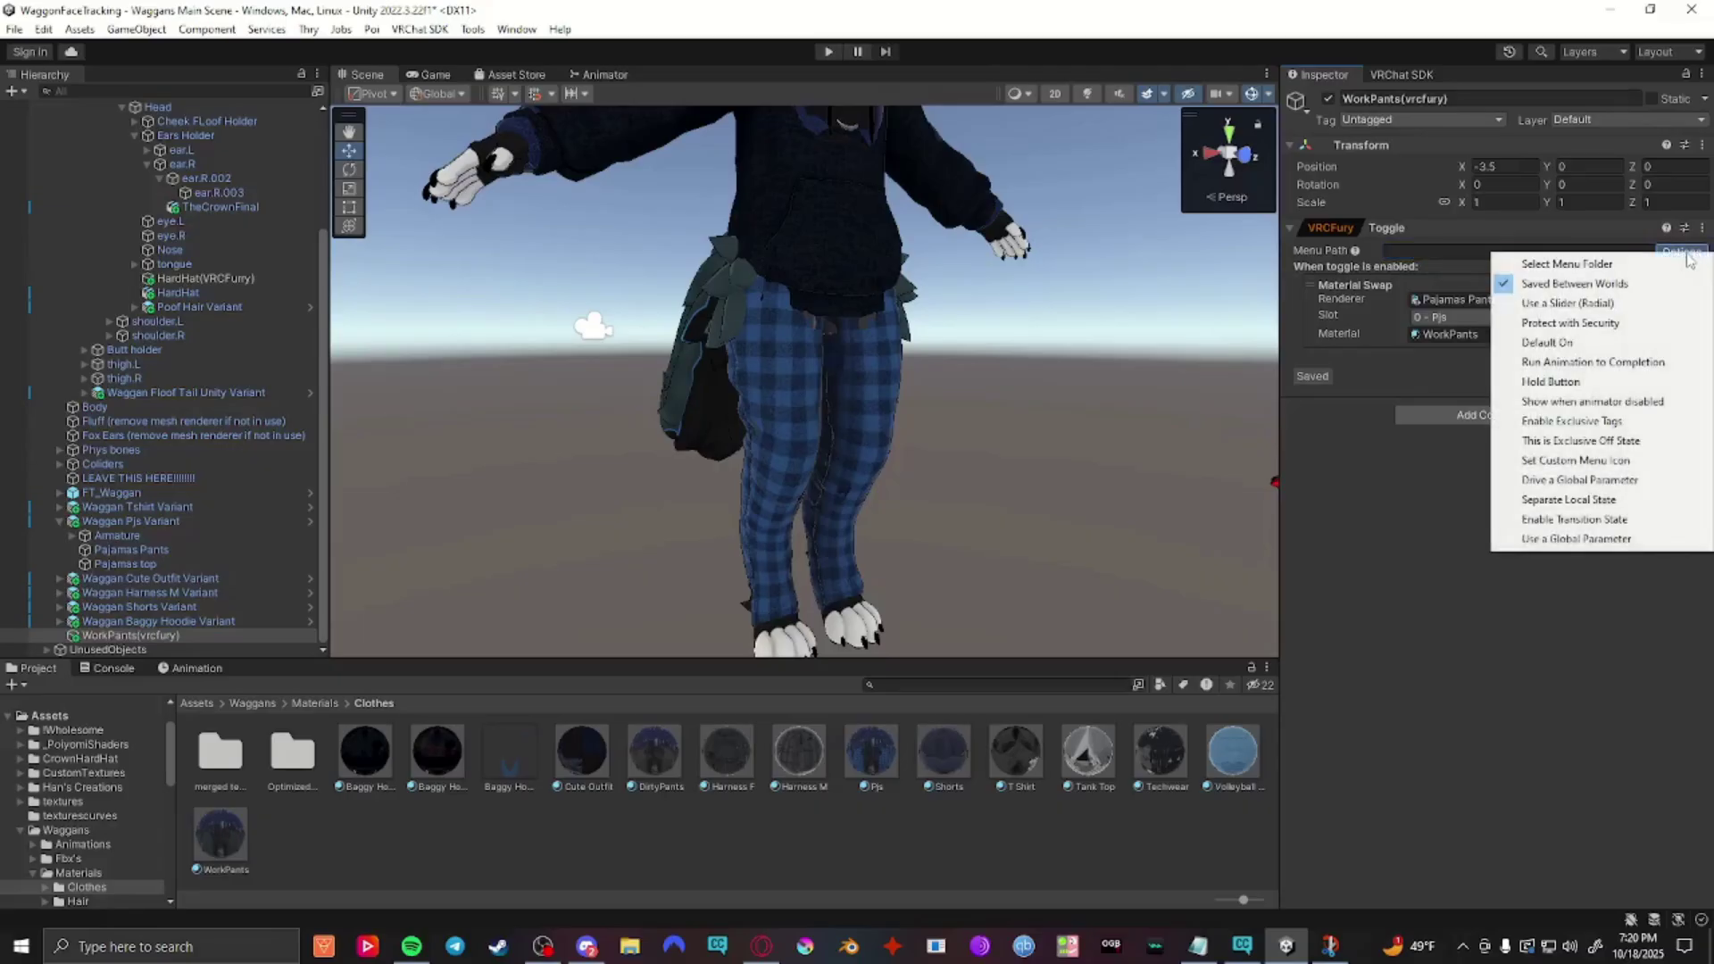
{"action": "left_click", "coordinate": [1661, 264]}
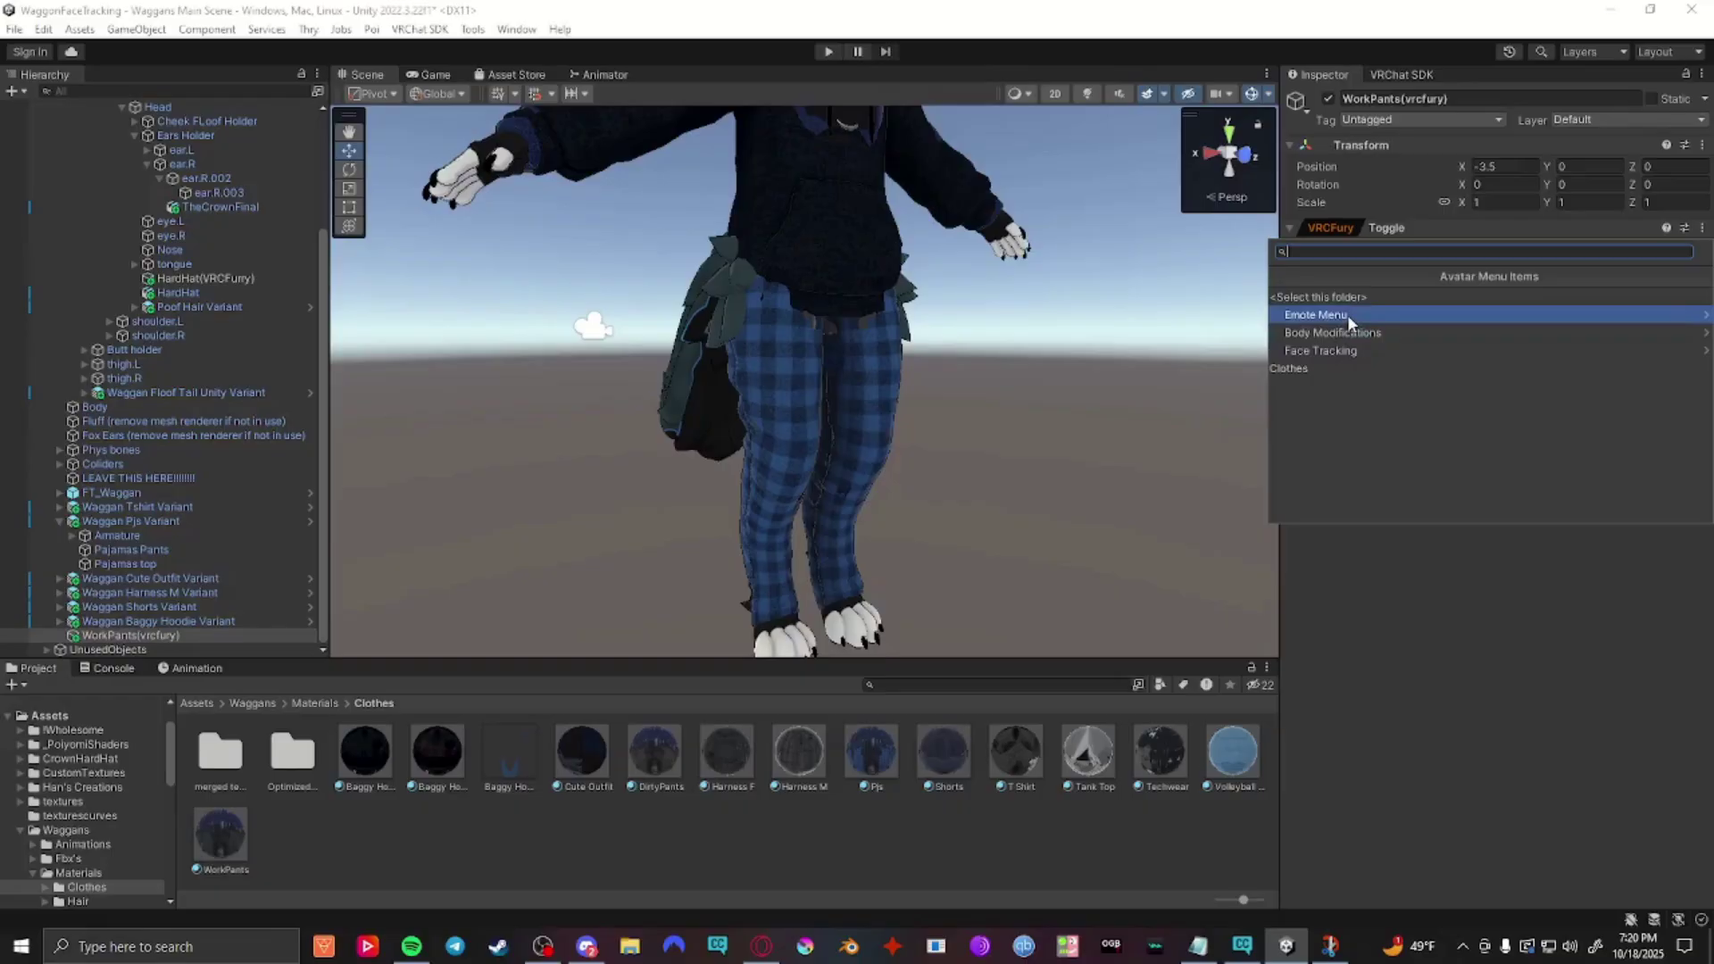
{"action": "left_click", "coordinate": [1411, 370]}
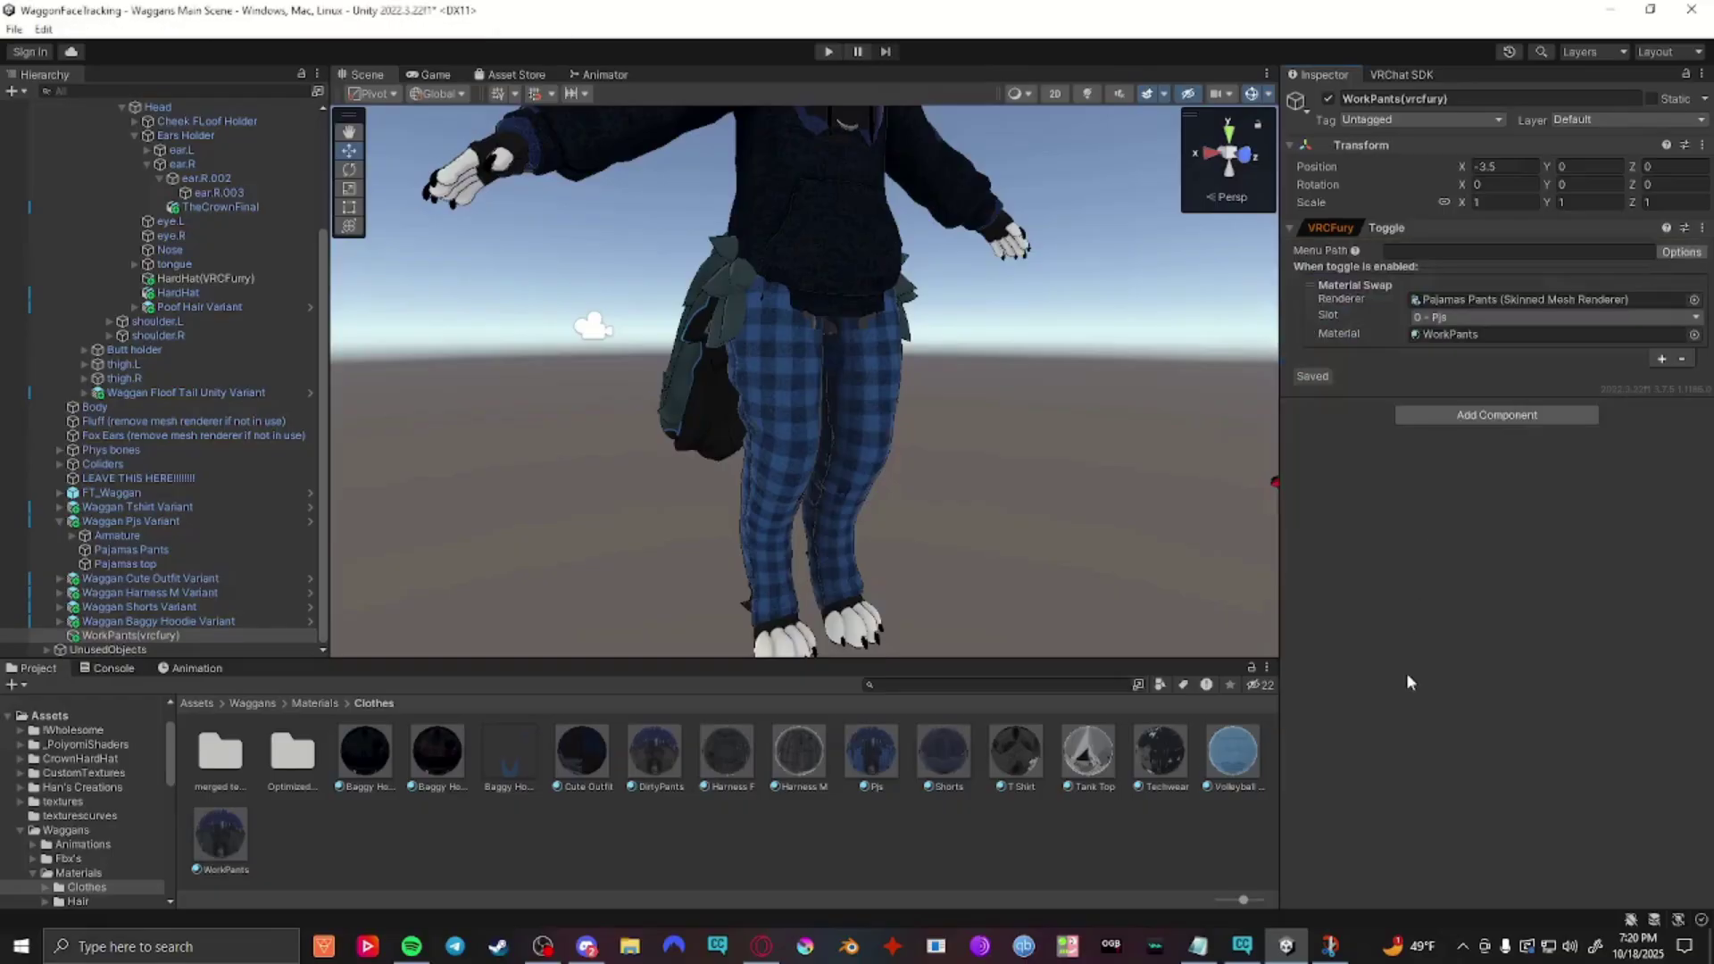